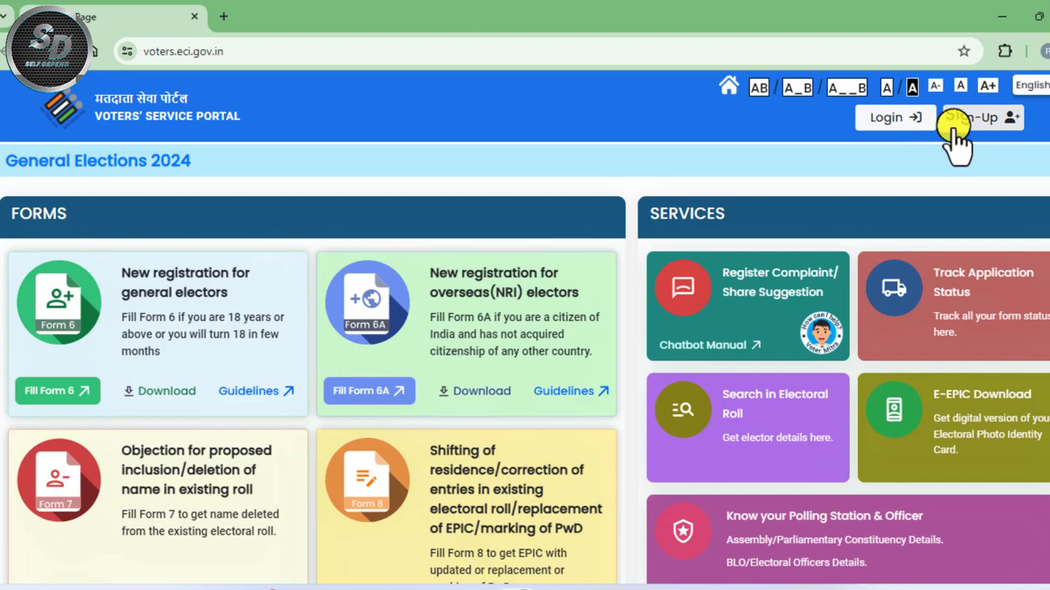
Start a new-account sign-up and continue past the mobile number and captcha step
{"action": "left_click", "coordinate": [960, 123]}
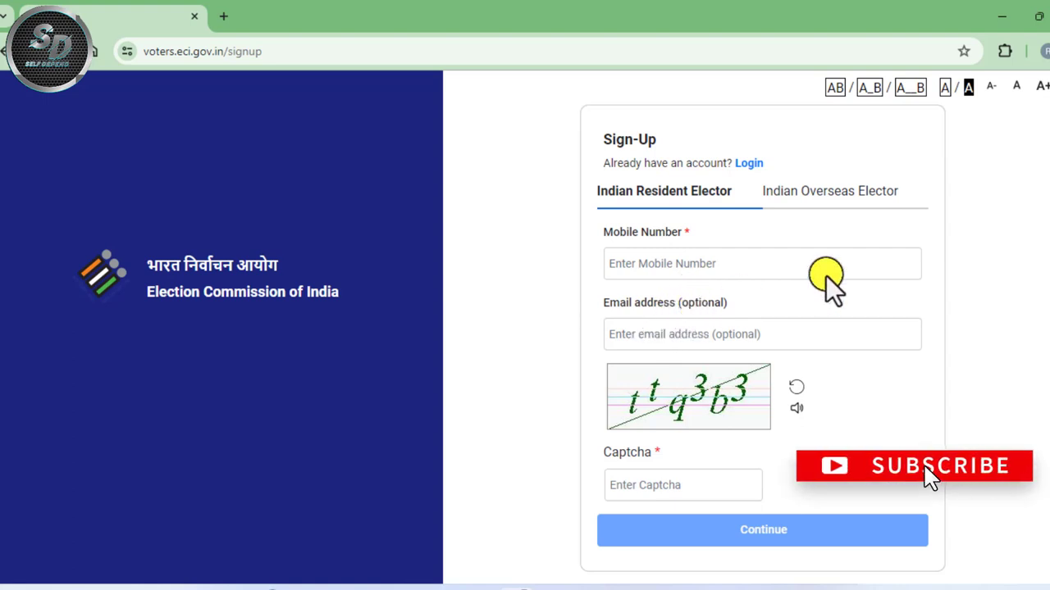
{"action": "scroll", "coordinate": [763, 328], "scroll_direction": "down", "scroll_amount": 1}
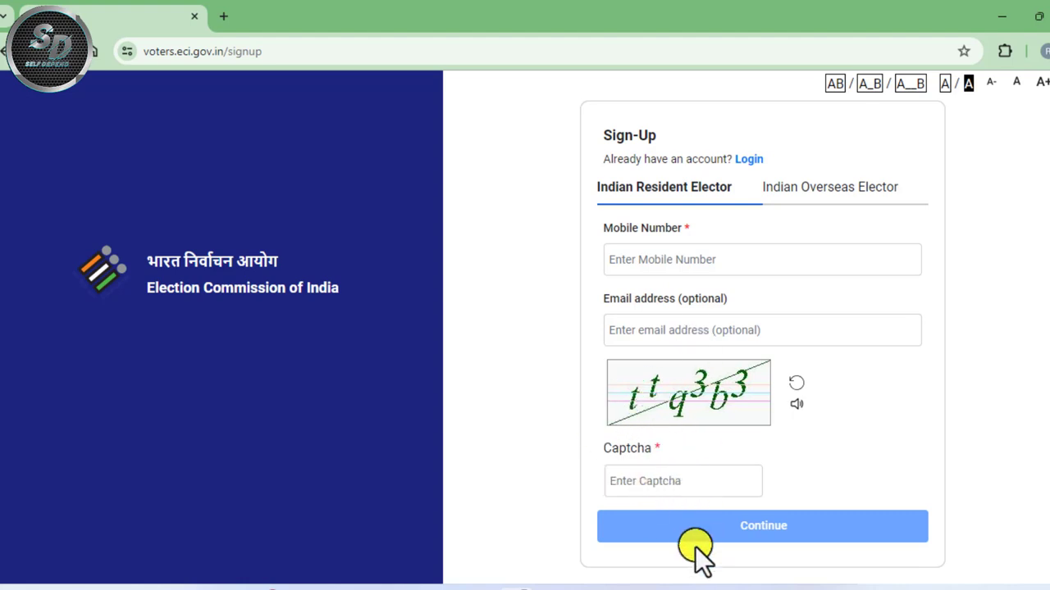
{"action": "left_click", "coordinate": [766, 529]}
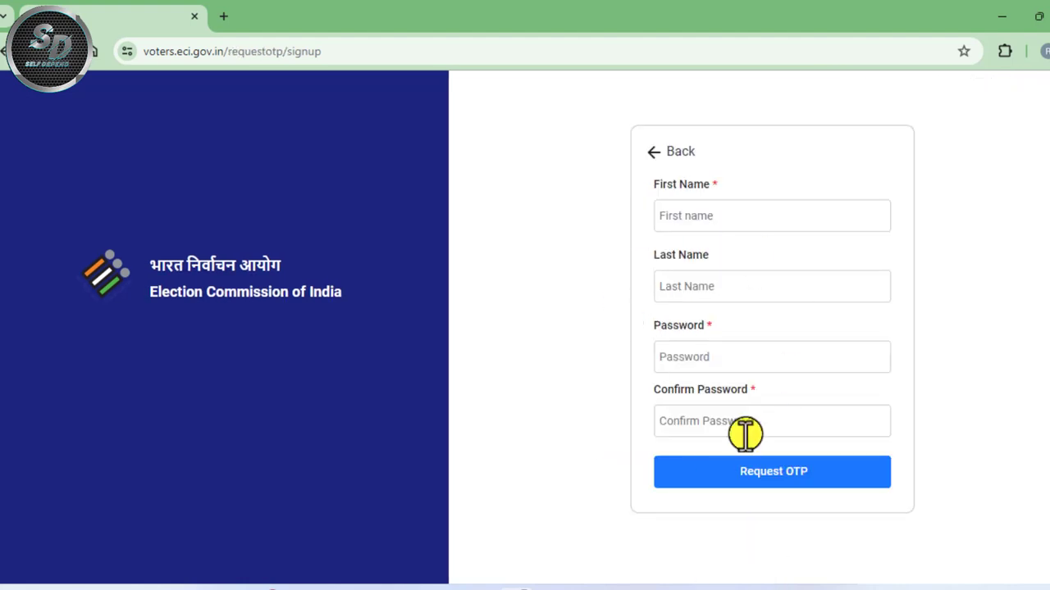
Enter the applicant's first and last name, set and confirm the password, and request an OTP
{"action": "left_click", "coordinate": [693, 216]}
{"action": "key", "text": "Tab"}
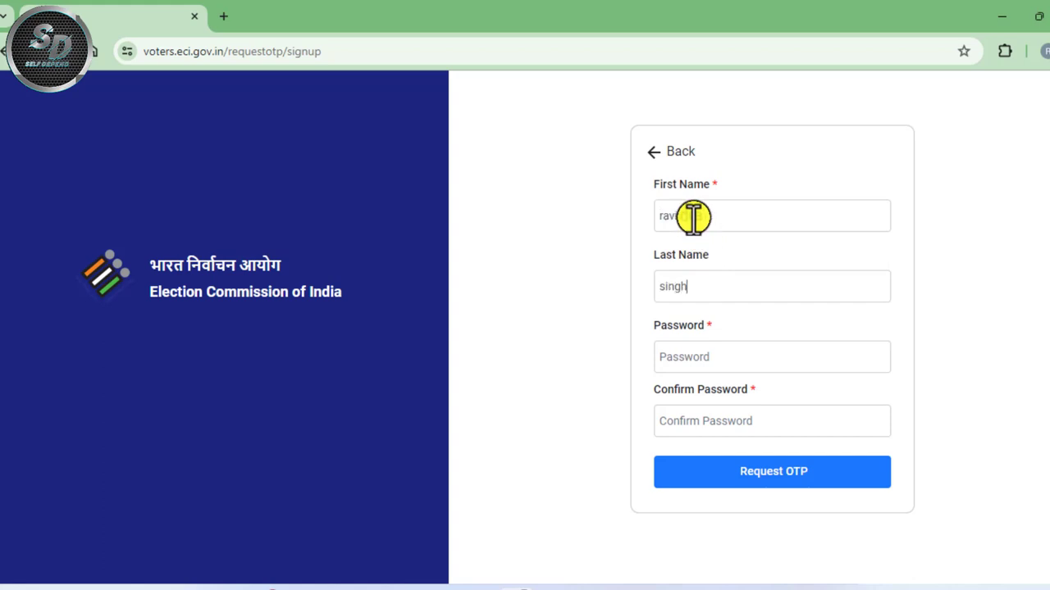
{"action": "left_click", "coordinate": [695, 361]}
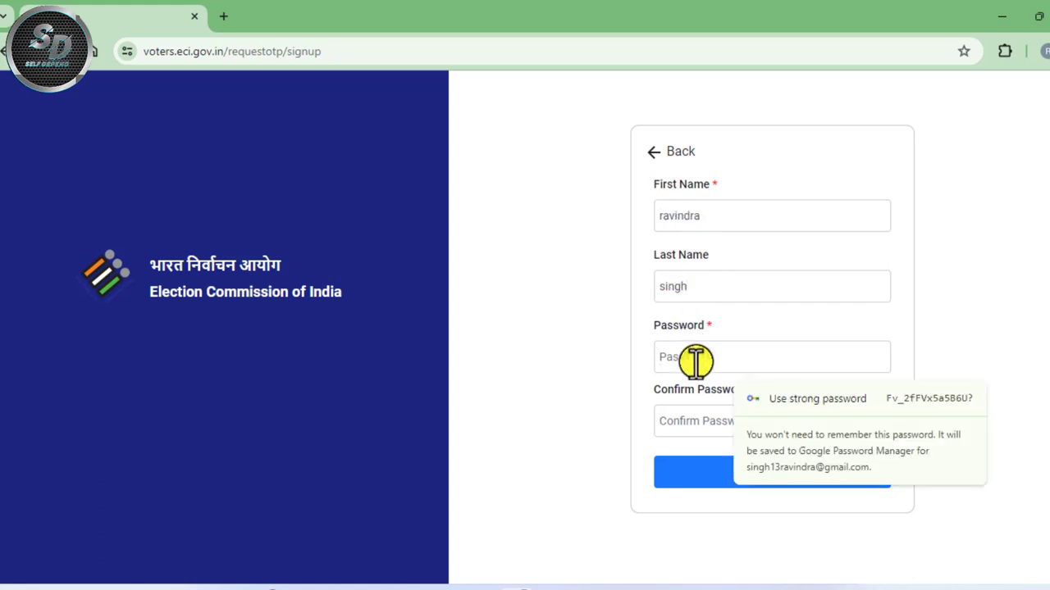
{"action": "key", "text": "ctrl+v"}
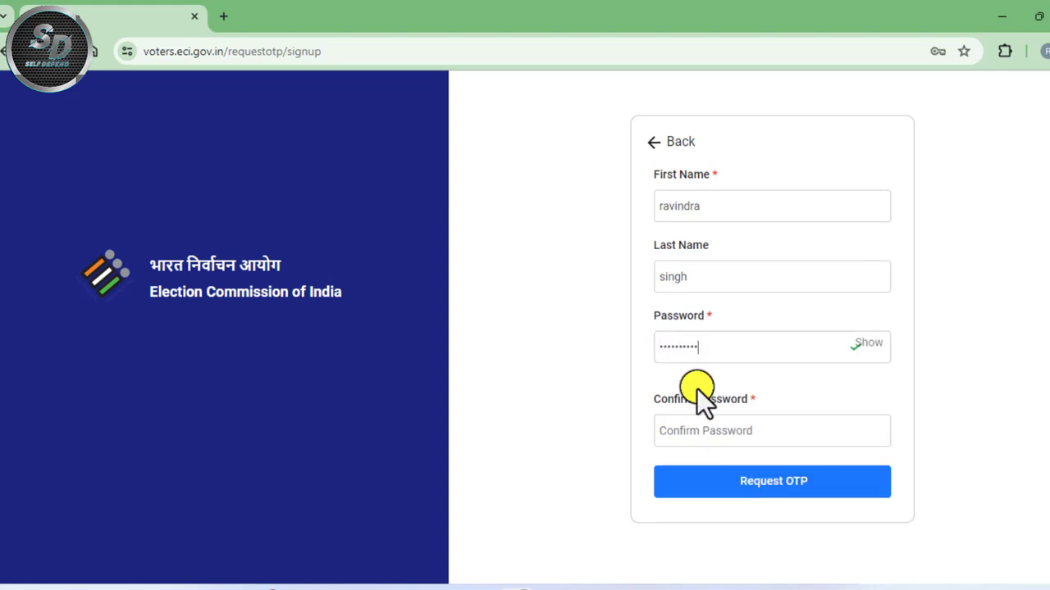
{"action": "left_click", "coordinate": [689, 433]}
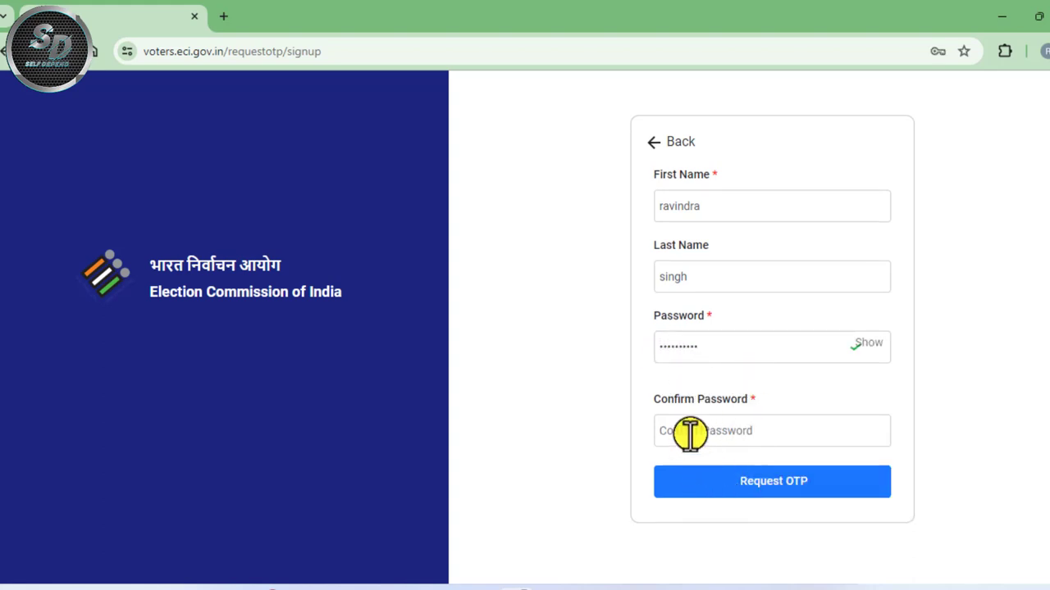
{"action": "key", "text": "ctrl+v"}
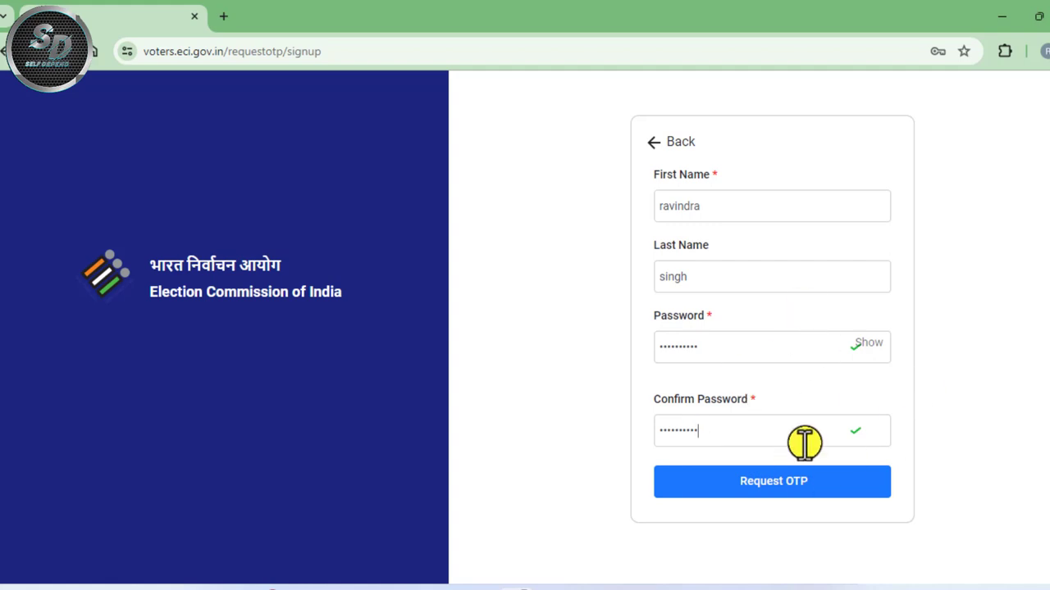
{"action": "left_click", "coordinate": [755, 486]}
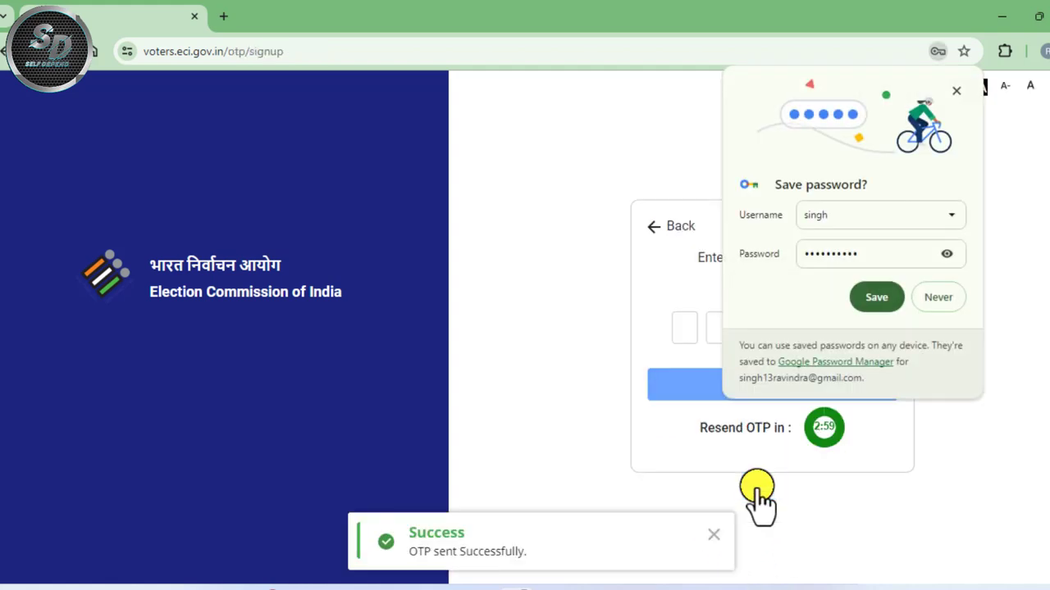
Dismiss the save-password prompt, verify the six-digit sign-up OTP, and proceed to Login
{"action": "left_click", "coordinate": [938, 292]}
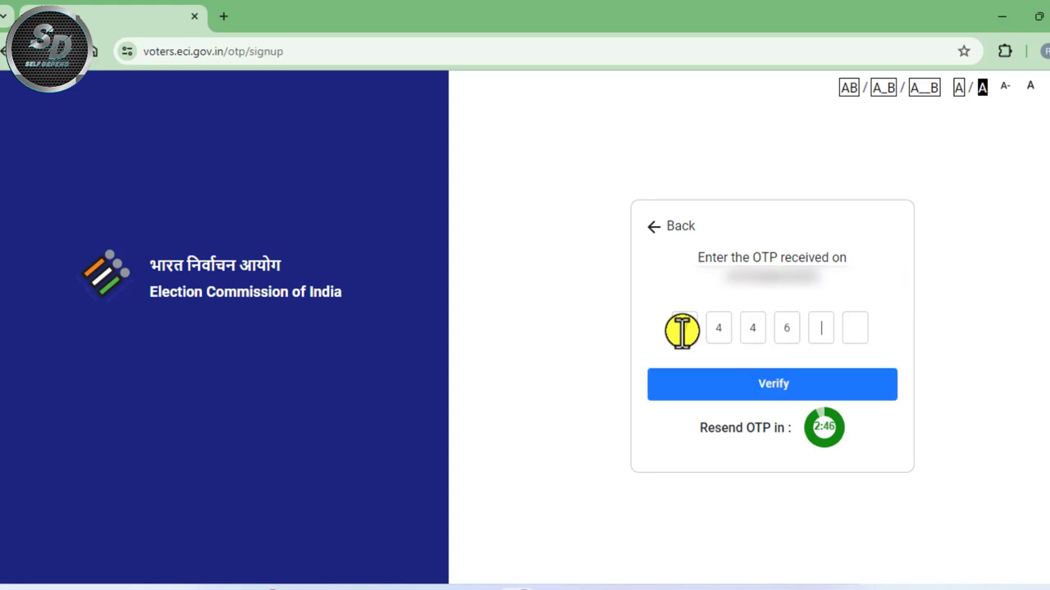
{"action": "type", "text": "70"}
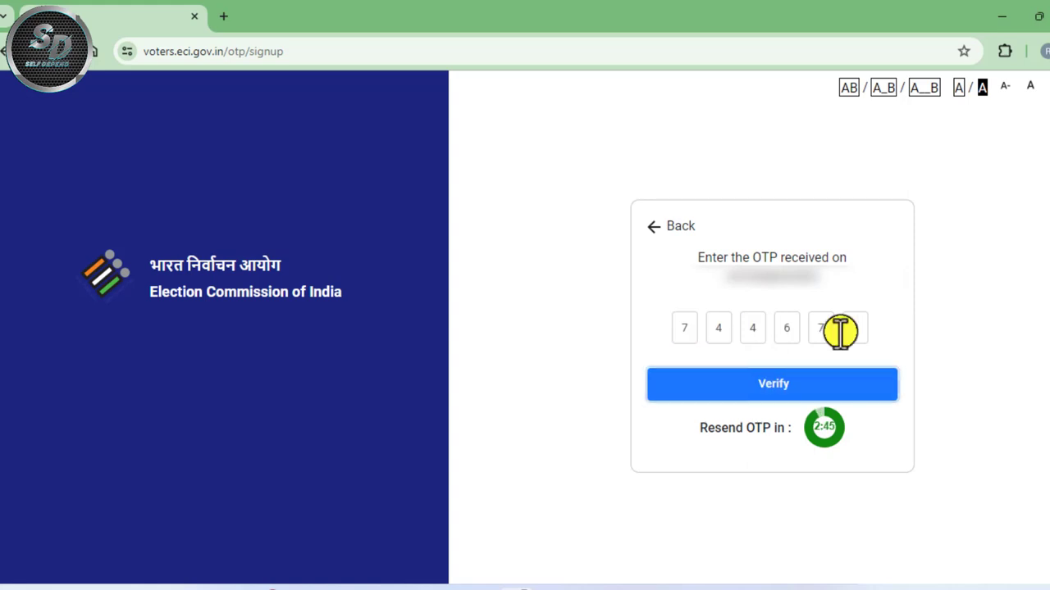
{"action": "left_click", "coordinate": [781, 385]}
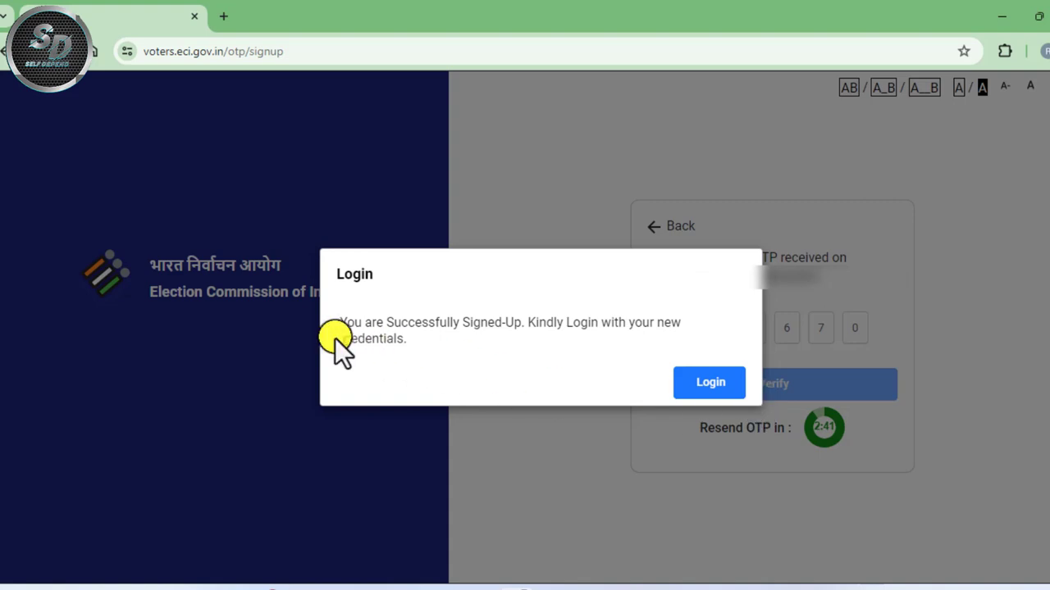
{"action": "left_click_drag", "start_coordinate": [341, 329], "coordinate": [505, 339]}
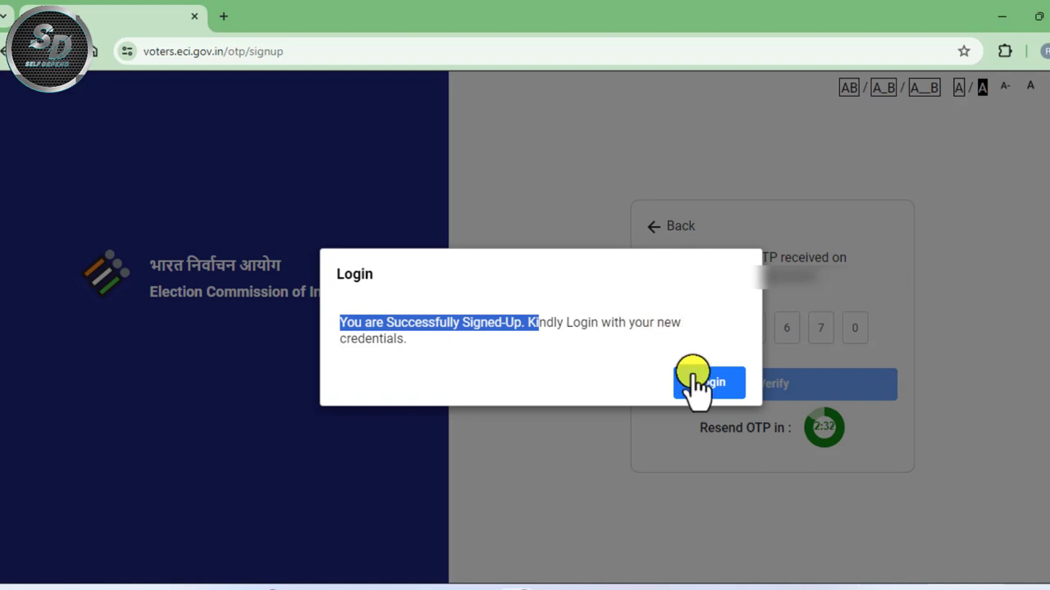
{"action": "left_click", "coordinate": [660, 328]}
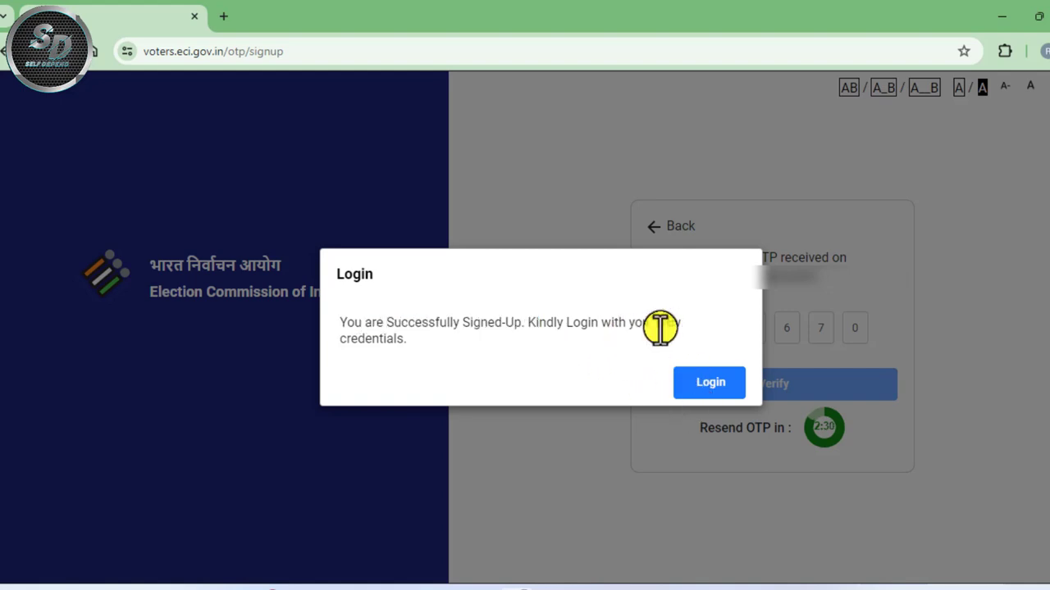
{"action": "left_click", "coordinate": [704, 387]}
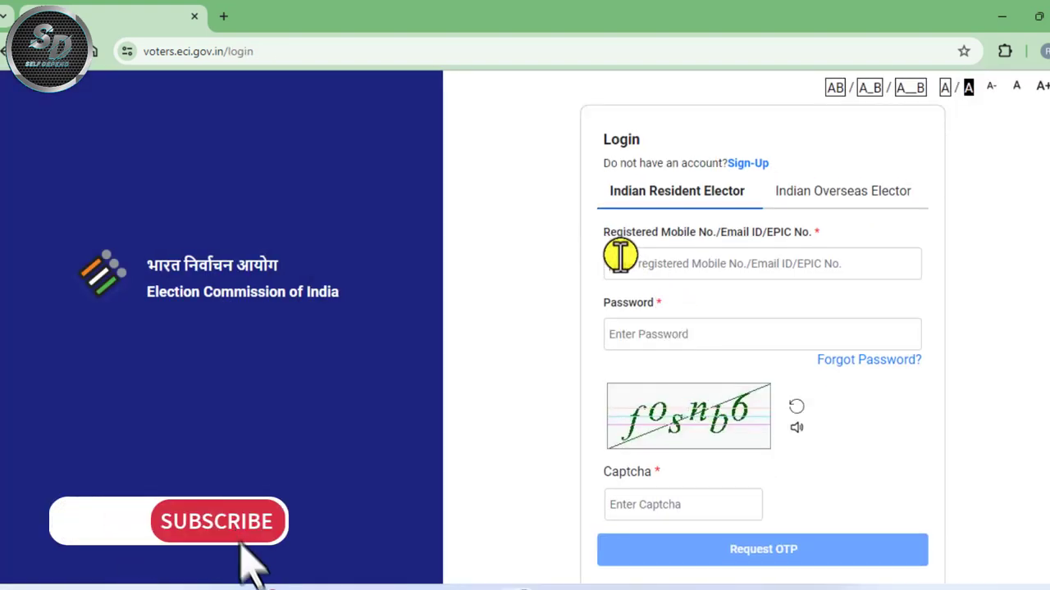
Enter the registered mobile number, password and captcha, then request a login OTP
{"action": "left_click_drag", "start_coordinate": [600, 242], "coordinate": [792, 232]}
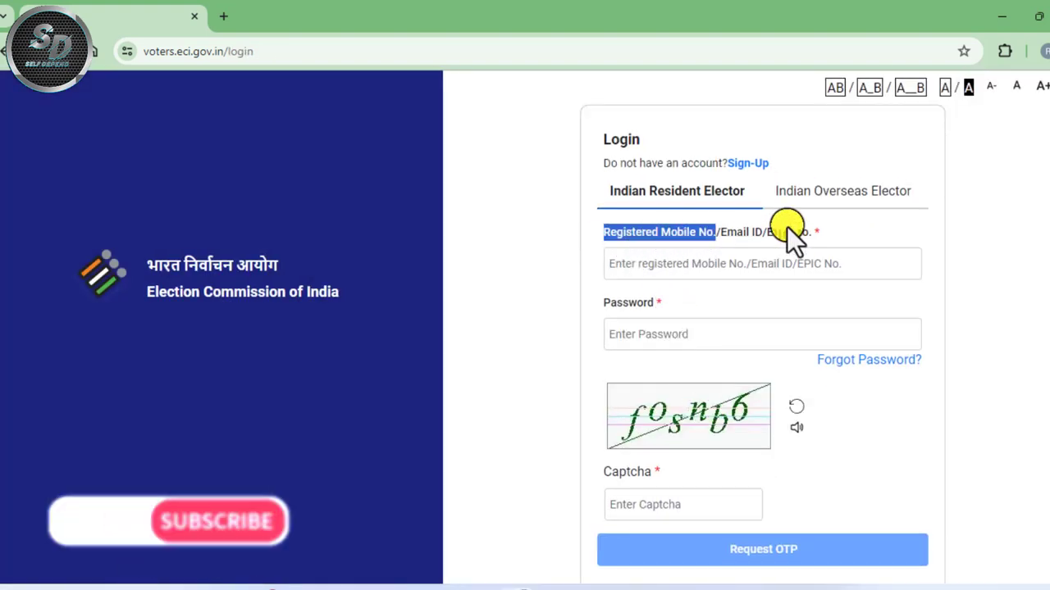
{"action": "left_click", "coordinate": [699, 262]}
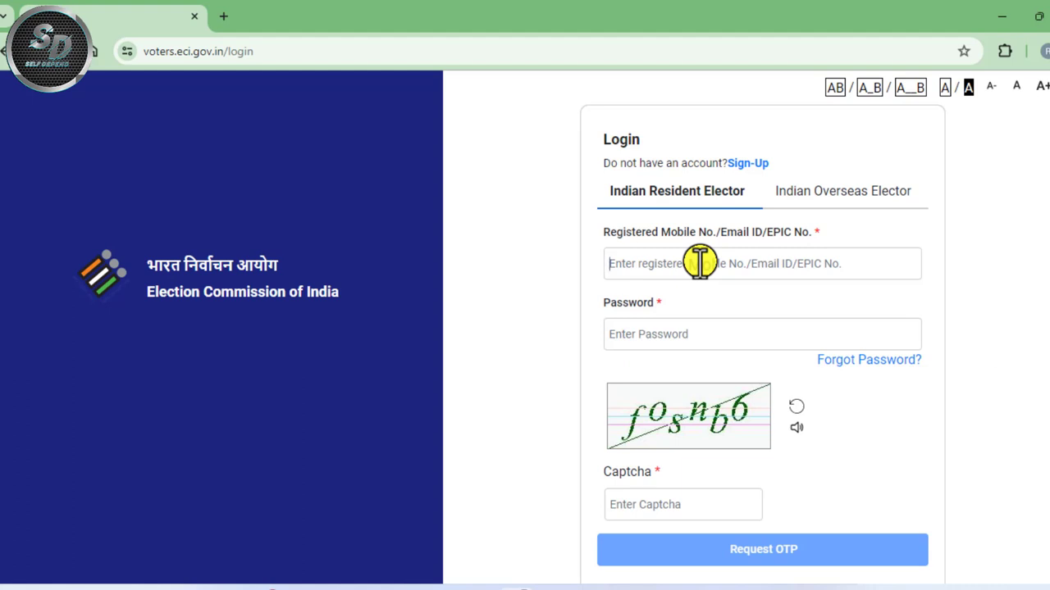
{"action": "key", "text": "ctrl+v"}
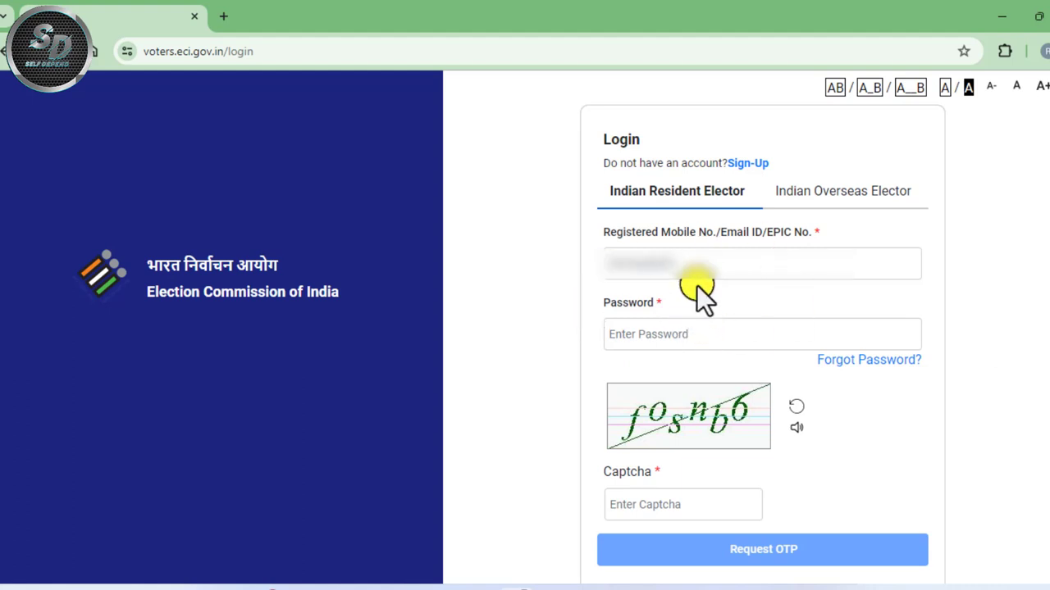
{"action": "left_click", "coordinate": [636, 333]}
{"action": "key", "text": "ctrl+v"}
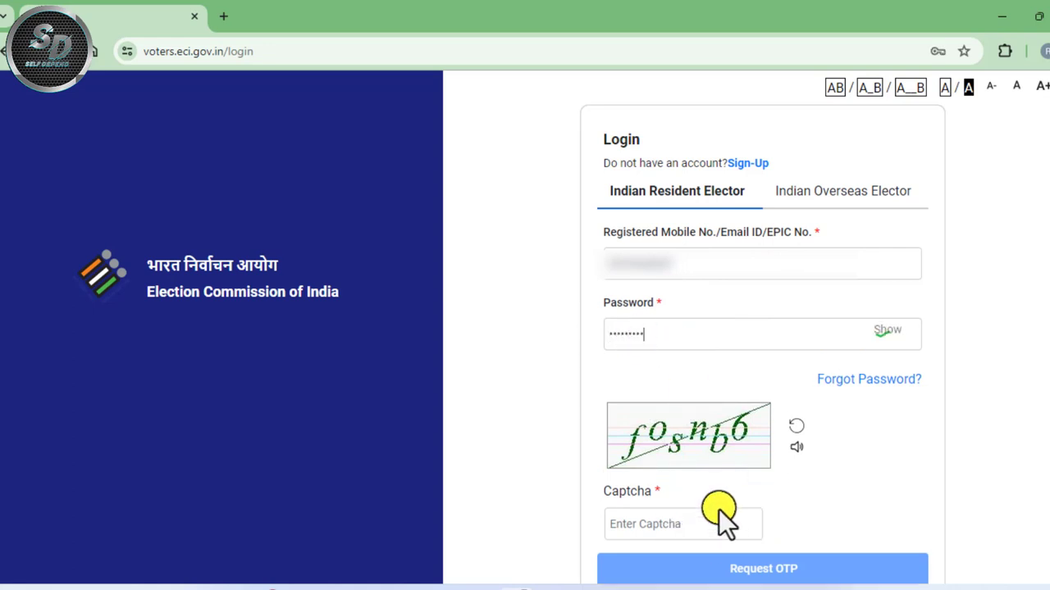
{"action": "left_click", "coordinate": [644, 525]}
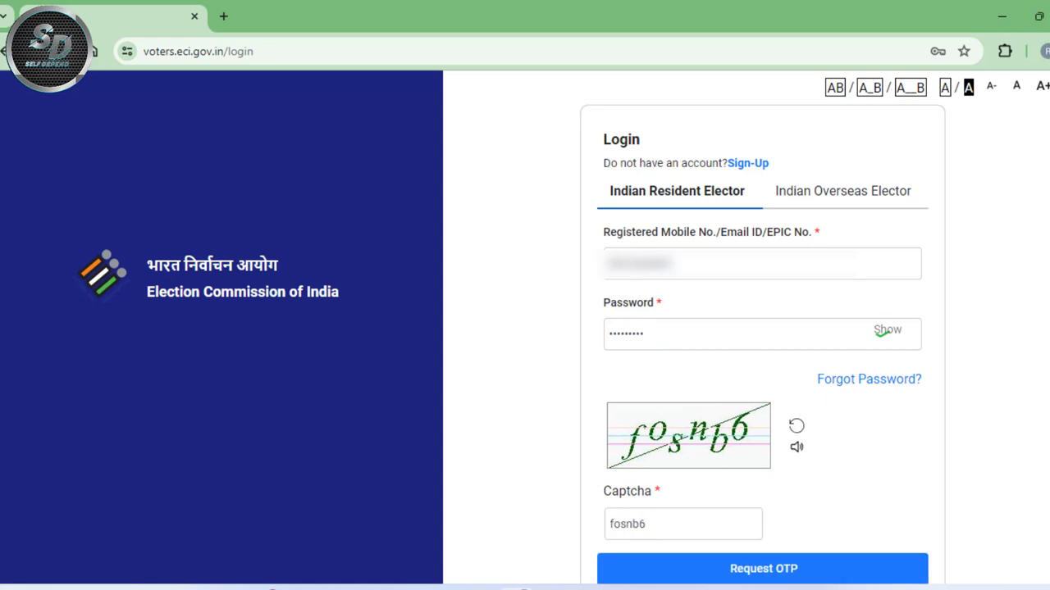
{"action": "scroll", "coordinate": [825, 500], "scroll_direction": "down", "scroll_amount": 1}
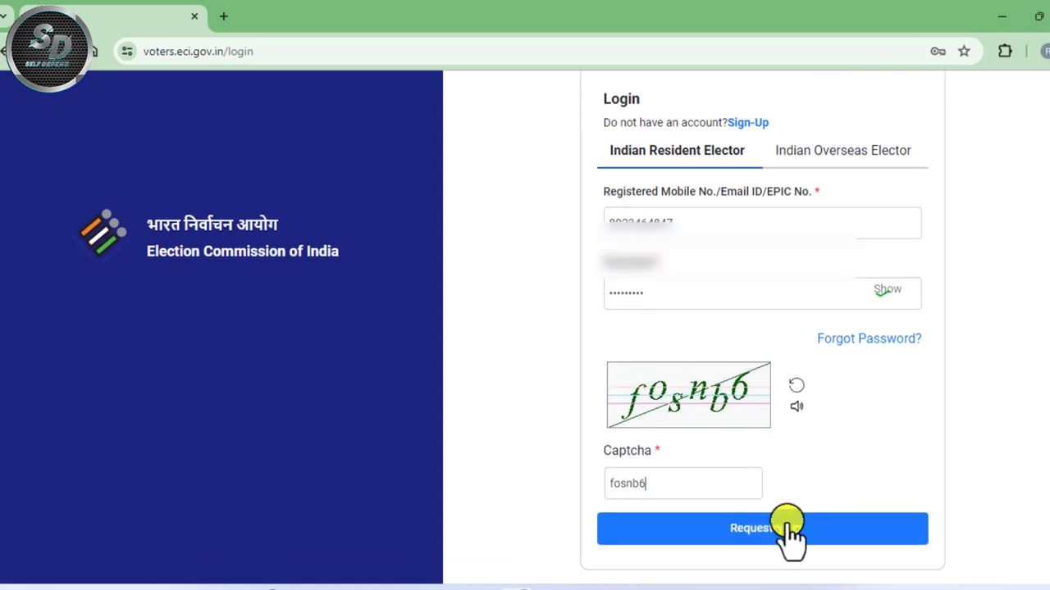
{"action": "left_click", "coordinate": [675, 534]}
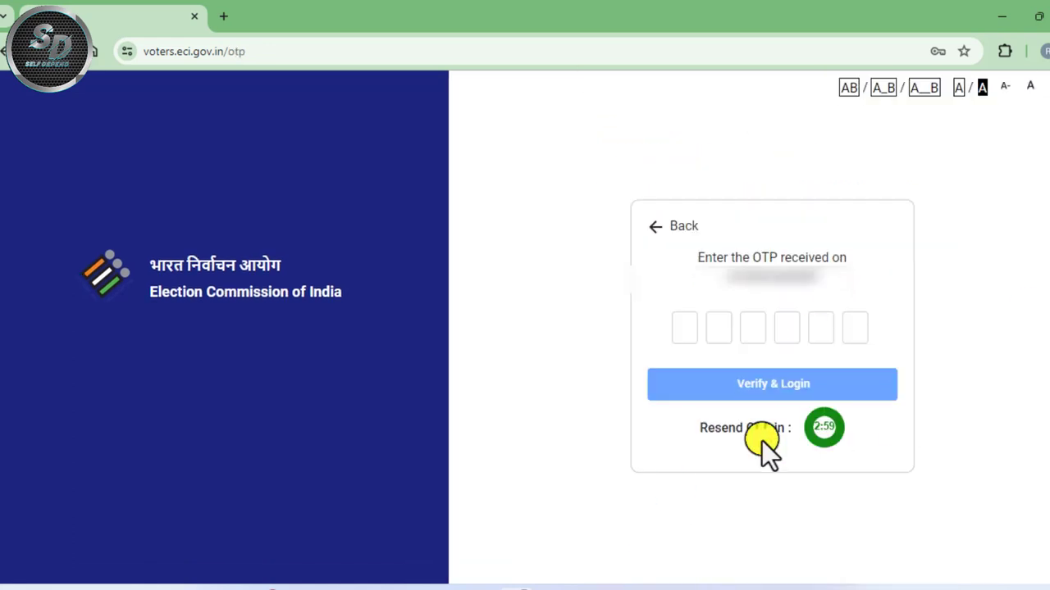
Enter the received login OTP and verify to sign in
{"action": "left_click", "coordinate": [686, 329]}
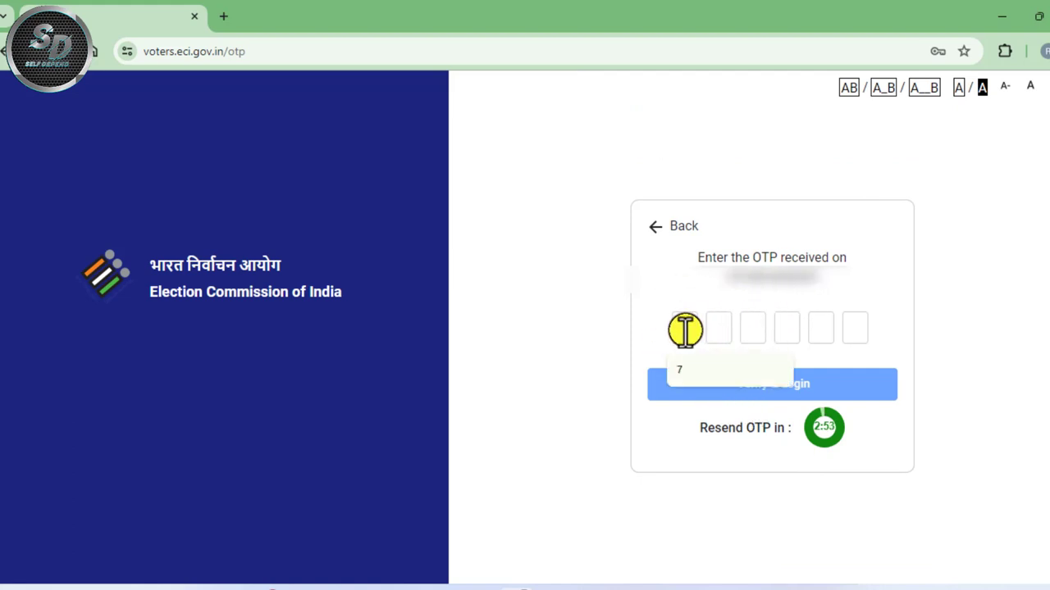
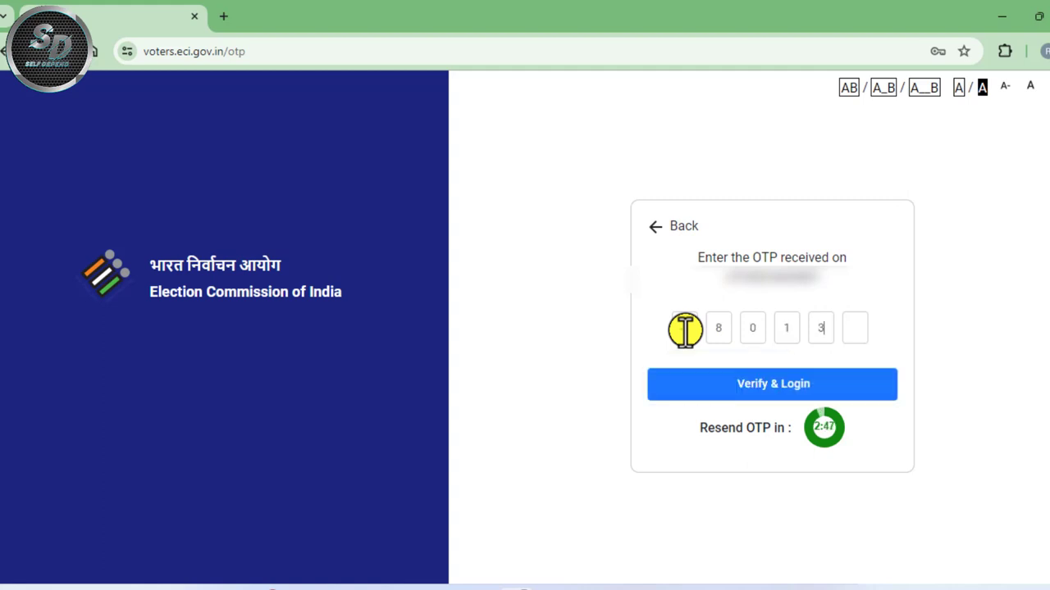
{"action": "left_click", "coordinate": [771, 387]}
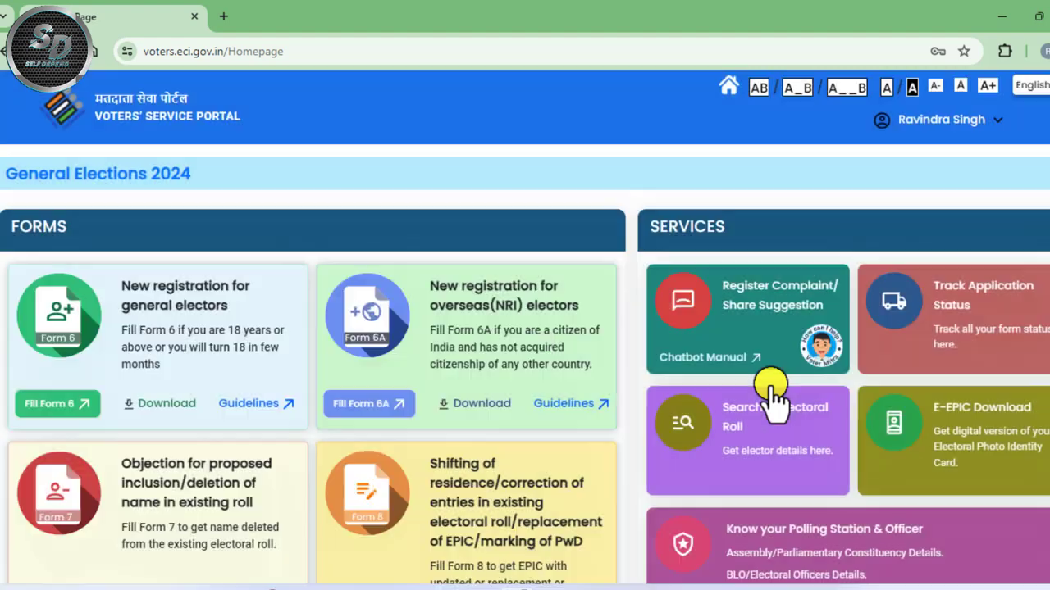
Open Fill Form 6 for new general-elector registration from the portal home page
{"action": "left_click", "coordinate": [922, 121]}
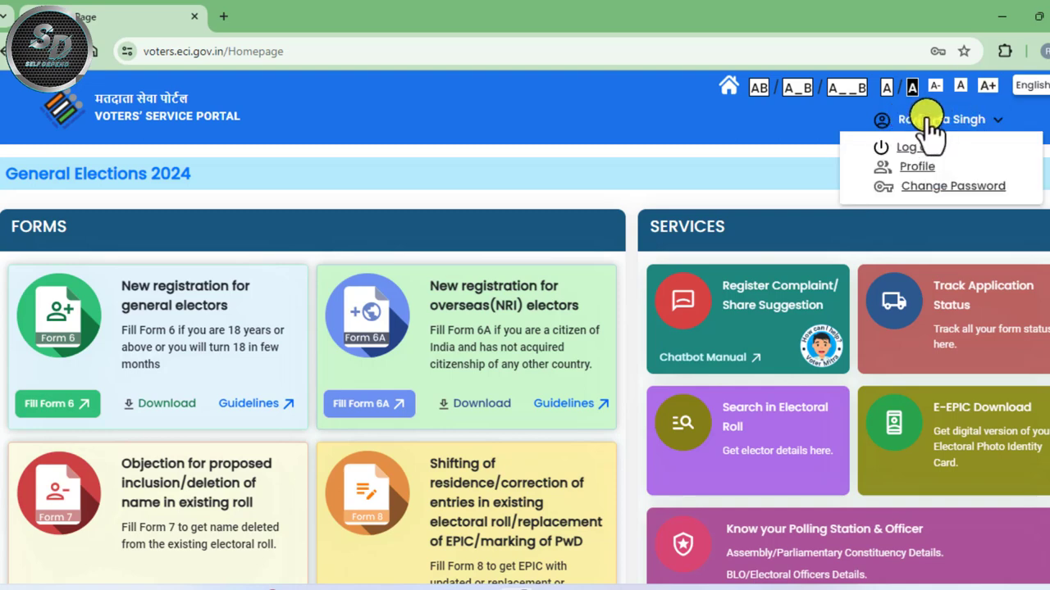
{"action": "left_click", "coordinate": [770, 120]}
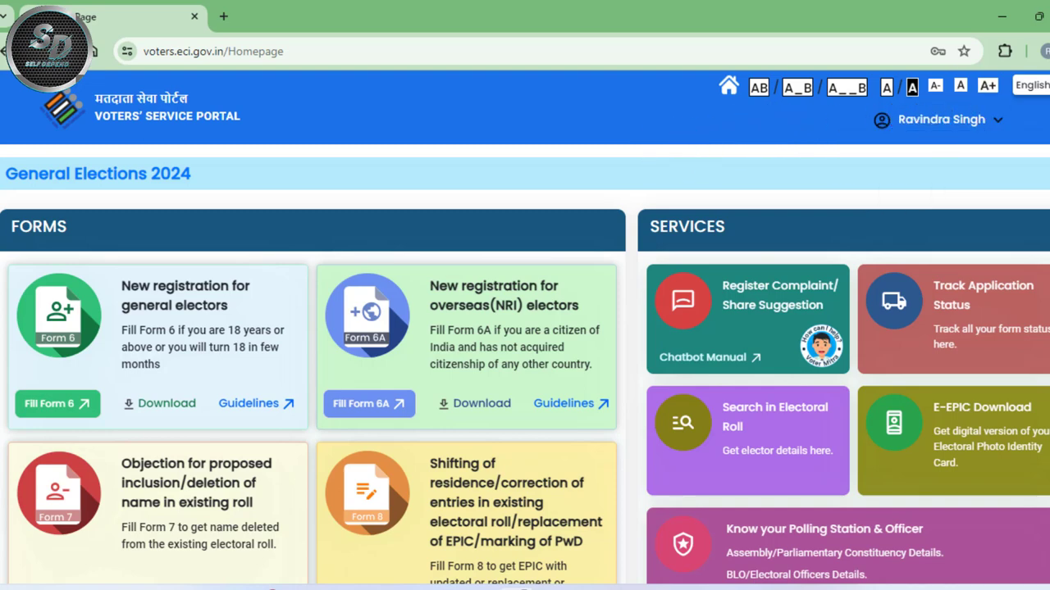
{"action": "scroll", "coordinate": [525, 365], "scroll_direction": "down", "scroll_amount": 1}
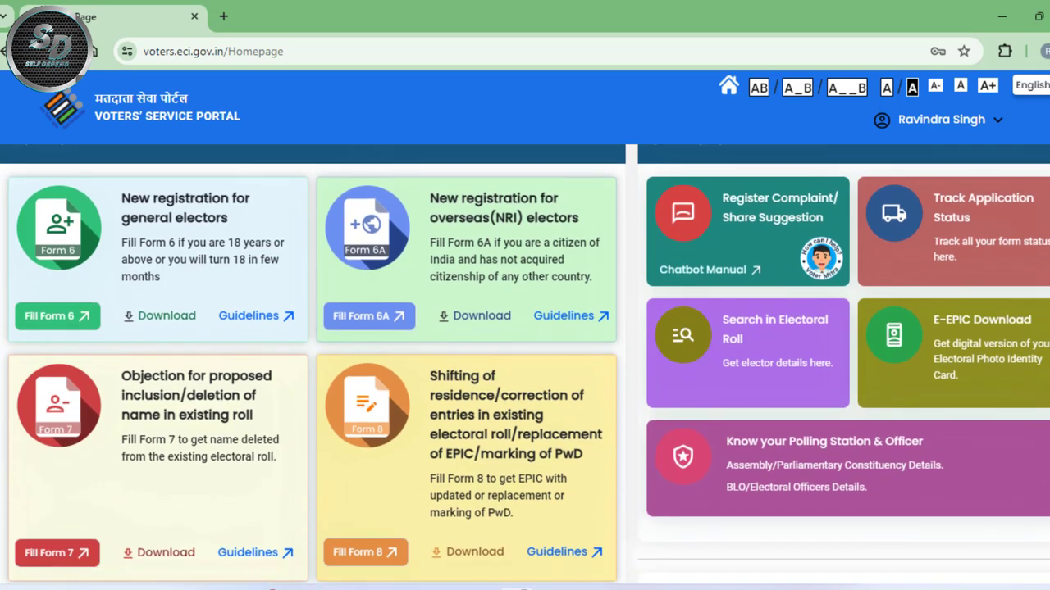
{"action": "scroll", "coordinate": [116, 234], "scroll_direction": "up", "scroll_amount": 1}
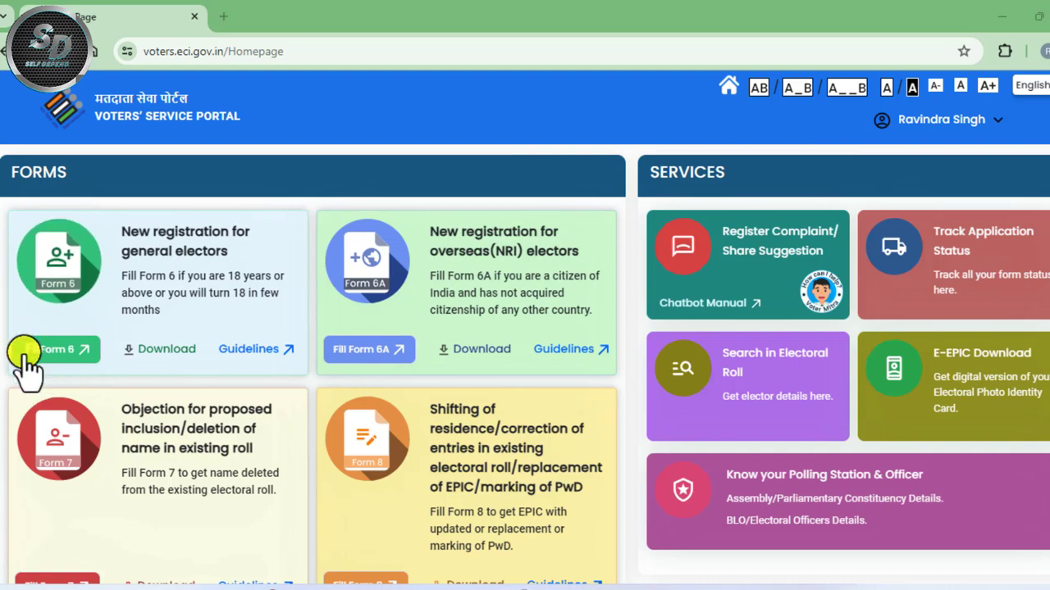
{"action": "left_click", "coordinate": [59, 355]}
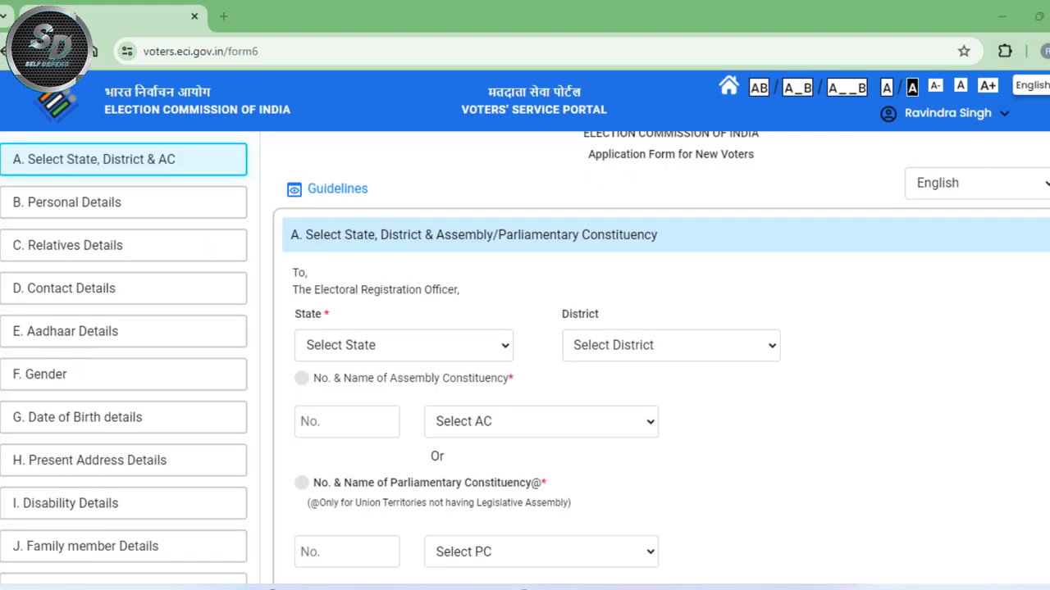
Select Uttar Pradesh as the state in section A
{"action": "scroll", "coordinate": [399, 176], "scroll_direction": "down", "scroll_amount": 4}
{"action": "scroll", "coordinate": [400, 177], "scroll_direction": "up", "scroll_amount": 5}
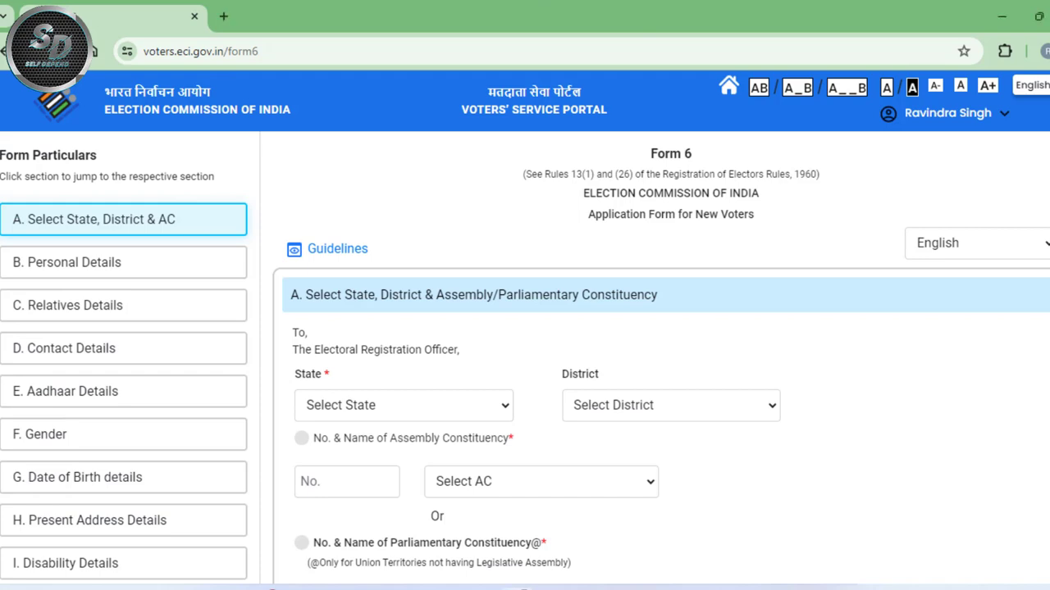
{"action": "scroll", "coordinate": [656, 360], "scroll_direction": "down", "scroll_amount": 15}
{"action": "scroll", "coordinate": [656, 361], "scroll_direction": "down", "scroll_amount": 8}
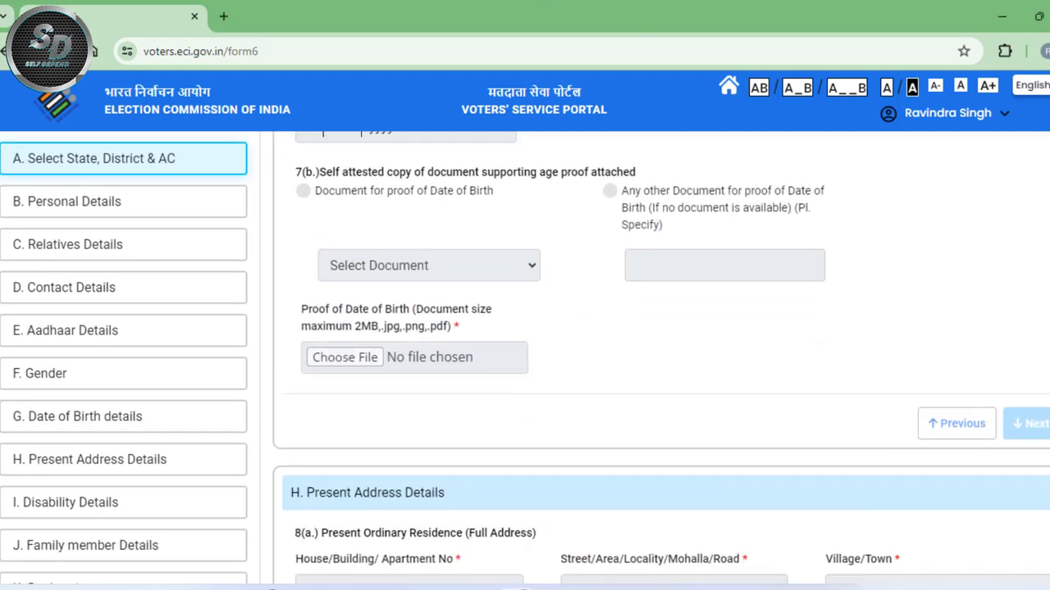
{"action": "scroll", "coordinate": [656, 360], "scroll_direction": "up", "scroll_amount": 20}
{"action": "scroll", "coordinate": [656, 361], "scroll_direction": "up", "scroll_amount": 1}
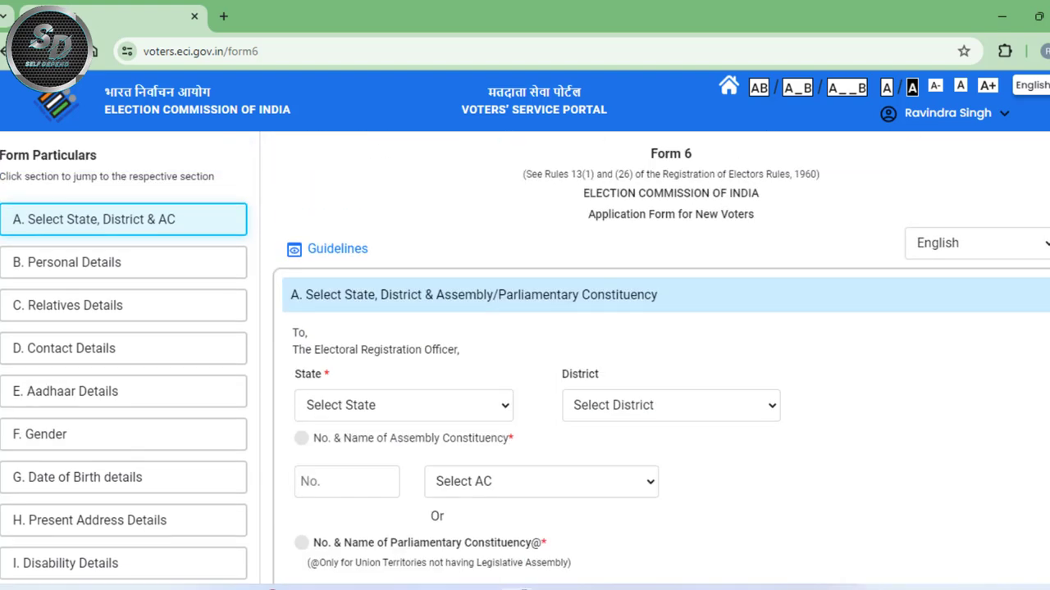
{"action": "scroll", "coordinate": [656, 361], "scroll_direction": "down", "scroll_amount": 2}
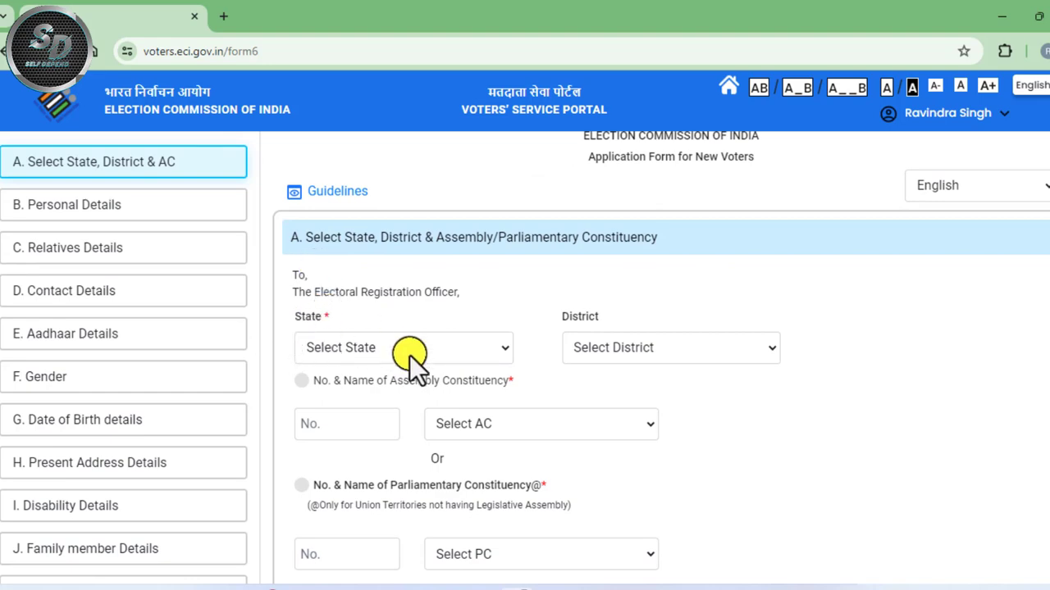
{"action": "left_click", "coordinate": [451, 348]}
{"action": "left_click", "coordinate": [413, 305]}
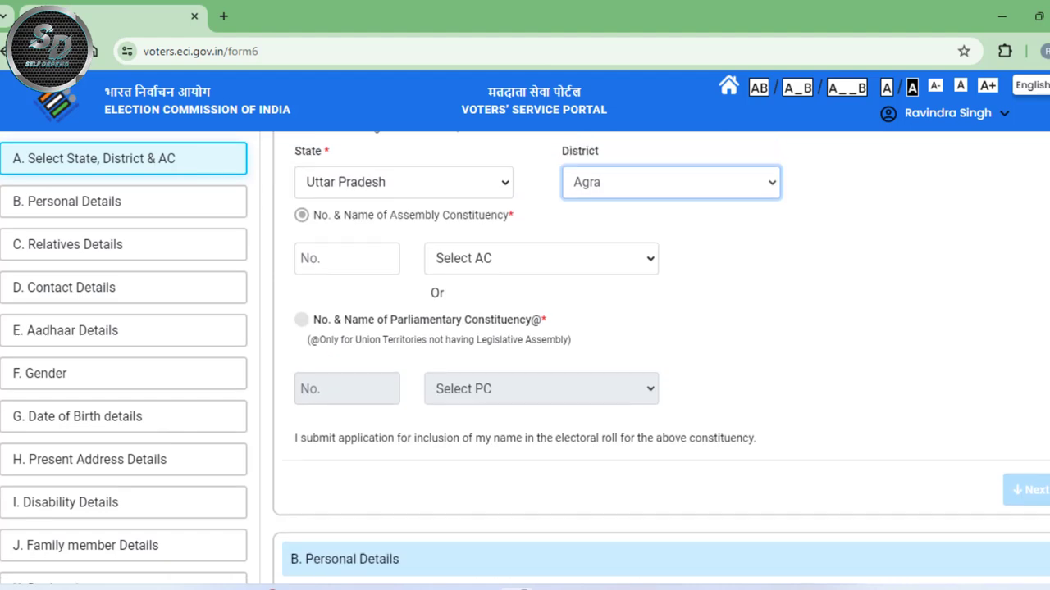
Pick Etmadpur as the Agra assembly constituency and go to Personal Details
{"action": "scroll", "coordinate": [661, 361], "scroll_direction": "up", "scroll_amount": 1}
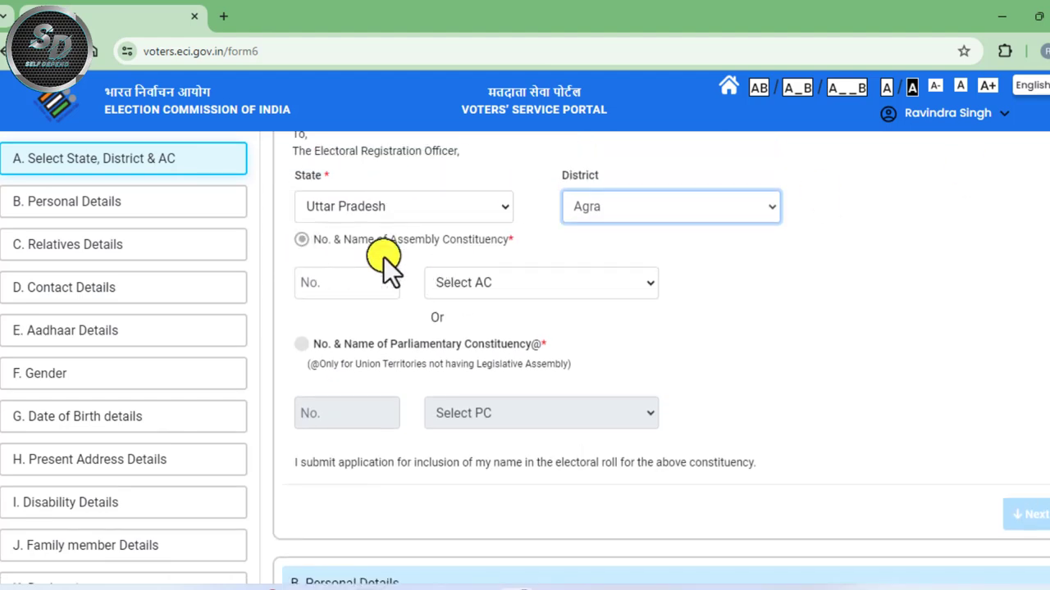
{"action": "left_click", "coordinate": [464, 283]}
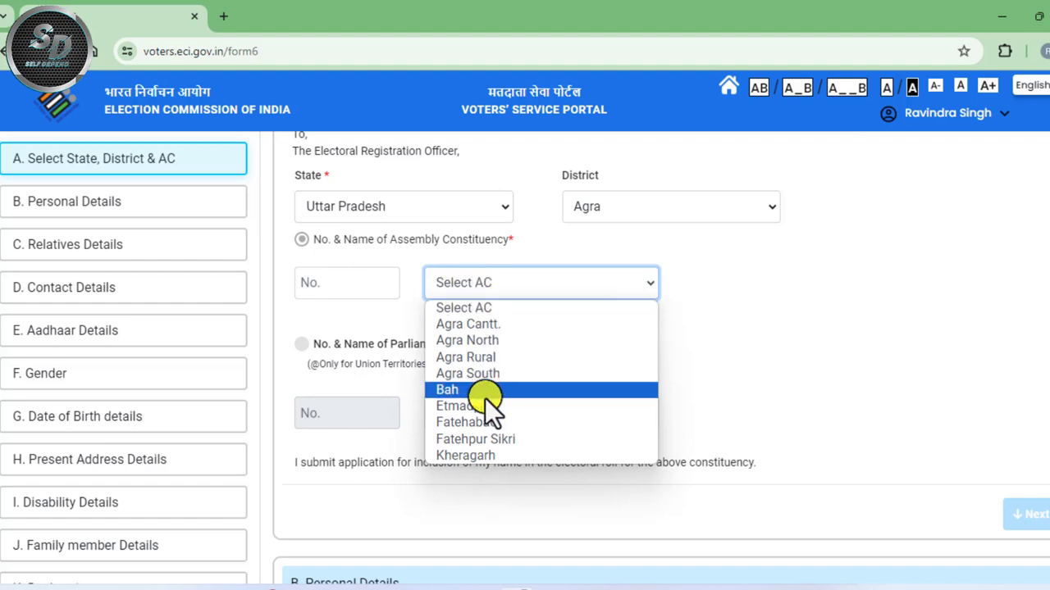
{"action": "left_click", "coordinate": [464, 406]}
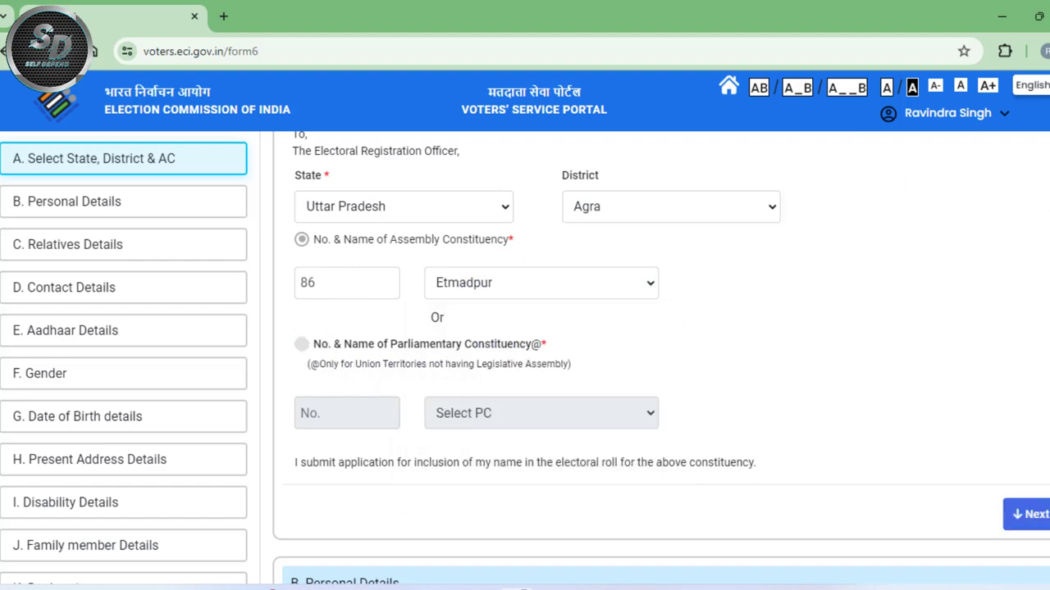
{"action": "scroll", "coordinate": [661, 358], "scroll_direction": "down", "scroll_amount": 3}
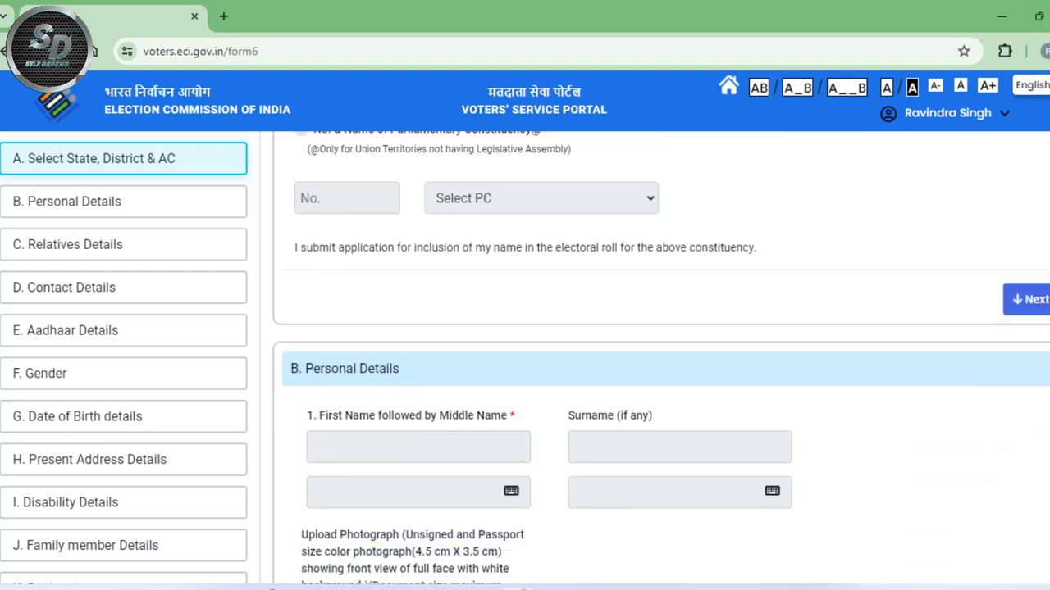
{"action": "left_click", "coordinate": [1030, 309]}
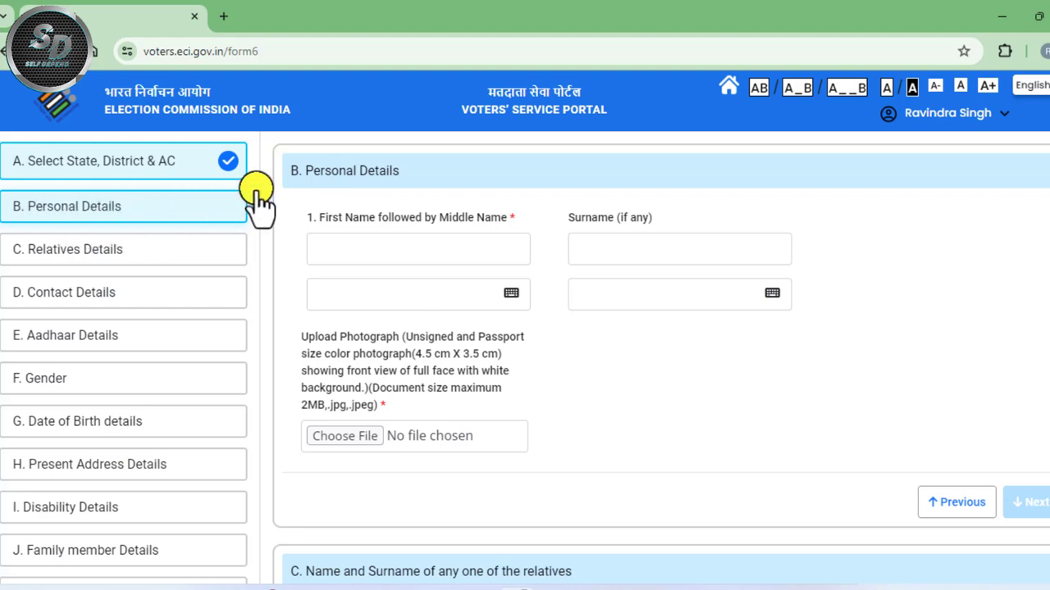
Paste the applicant's first name so its Hindi transliteration fills in below
{"action": "left_click", "coordinate": [350, 250]}
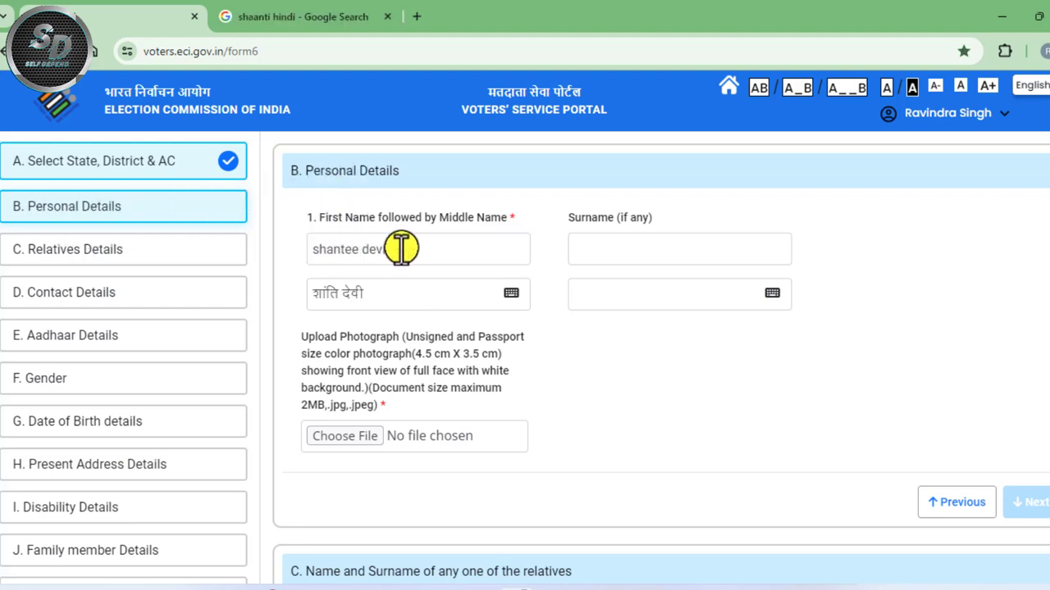
{"action": "left_click", "coordinate": [410, 248]}
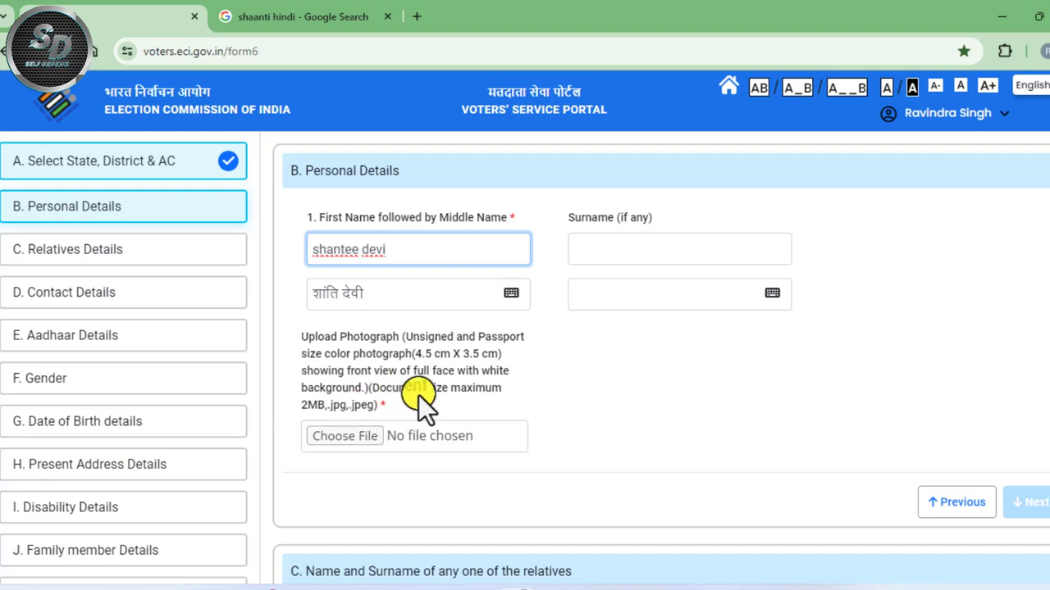
Upload and save the applicant's photo from Downloads, accept the face alert, and continue
{"action": "left_click", "coordinate": [349, 433]}
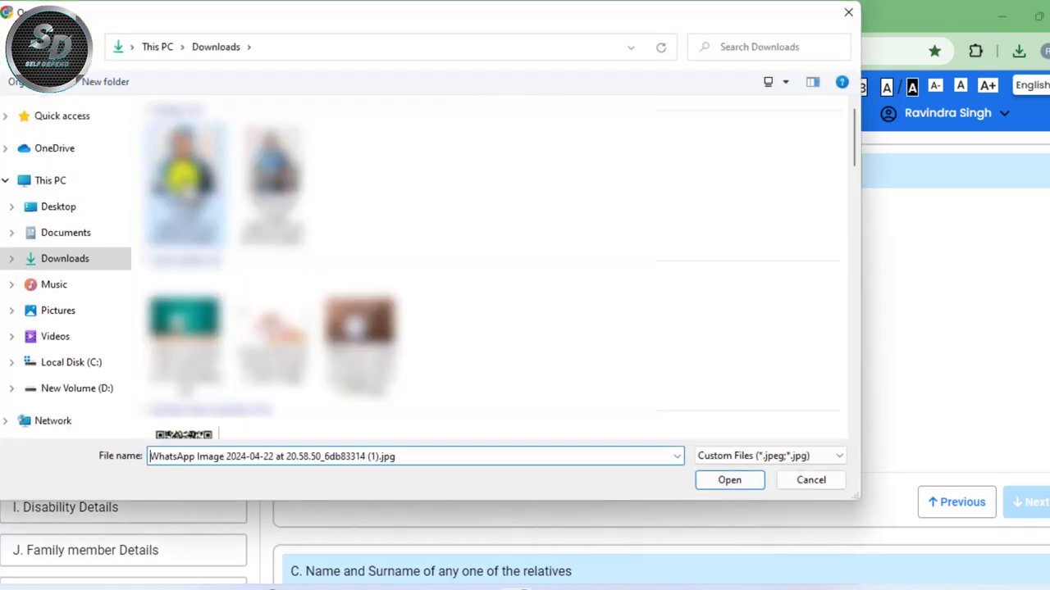
{"action": "double_click", "coordinate": [182, 173]}
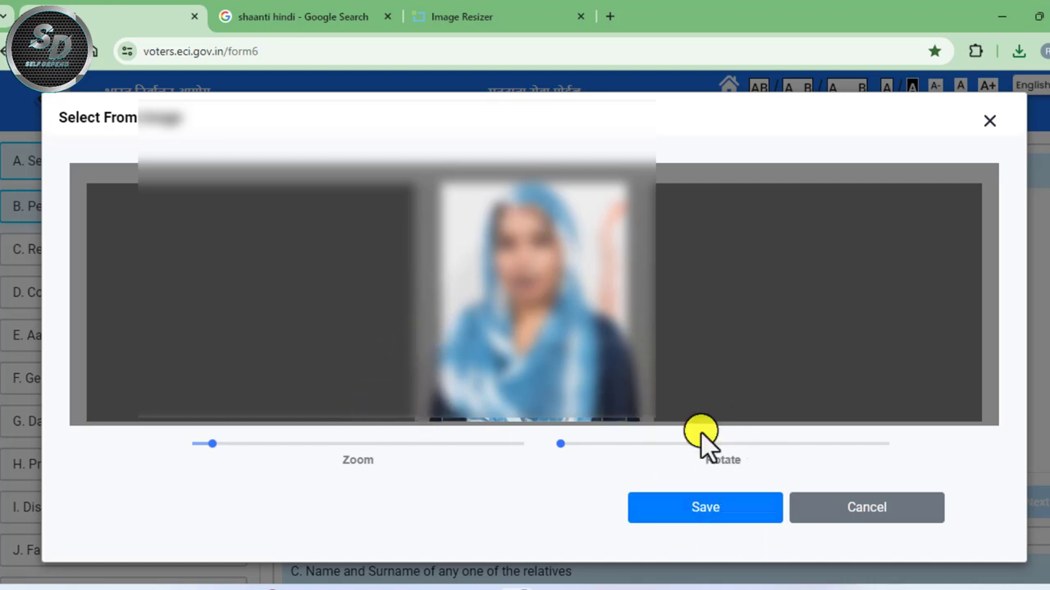
{"action": "left_click", "coordinate": [697, 507]}
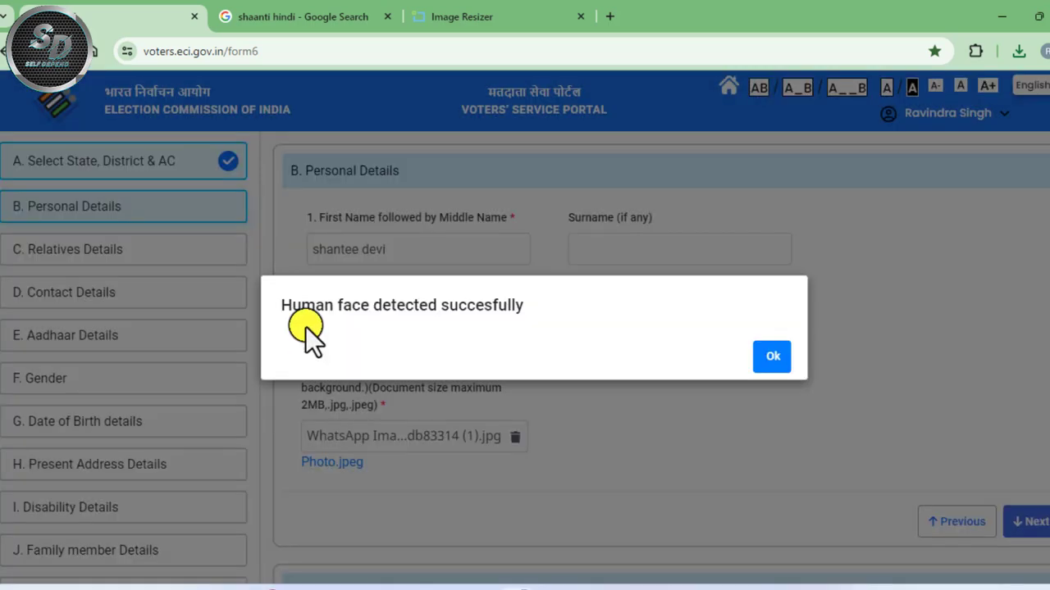
{"action": "left_click", "coordinate": [774, 354]}
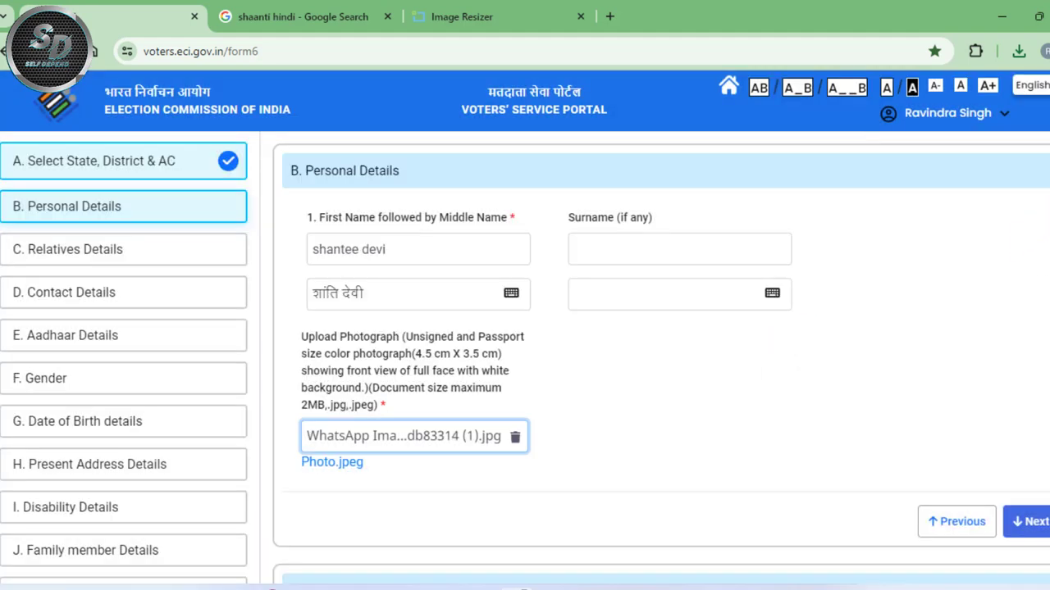
{"action": "left_click", "coordinate": [1034, 525]}
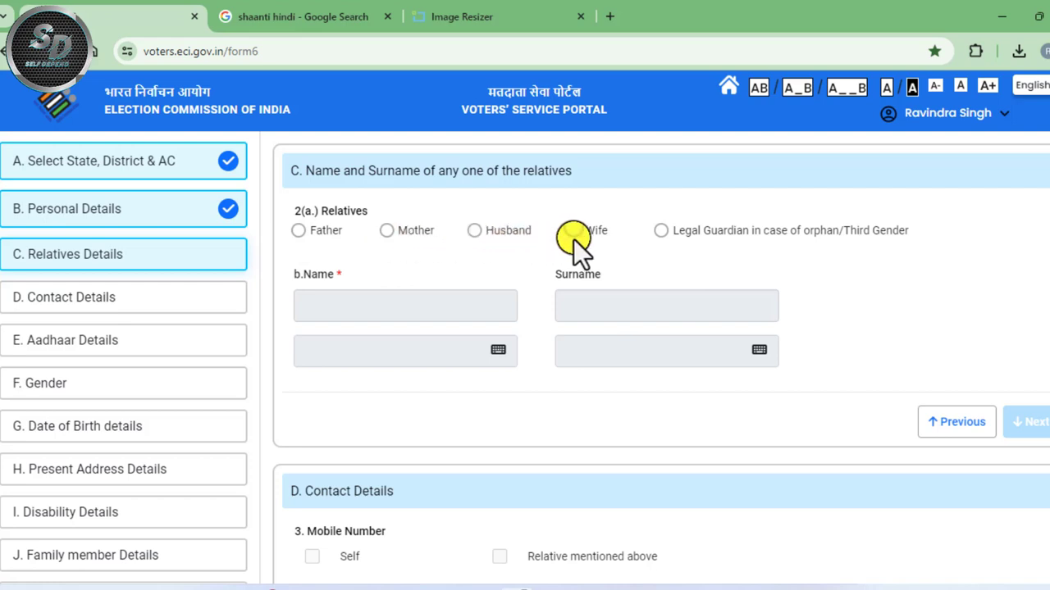
Choose Husband as the relative, enter his name with Hindi auto-filled, and continue
{"action": "left_click", "coordinate": [474, 230]}
{"action": "left_click", "coordinate": [361, 308]}
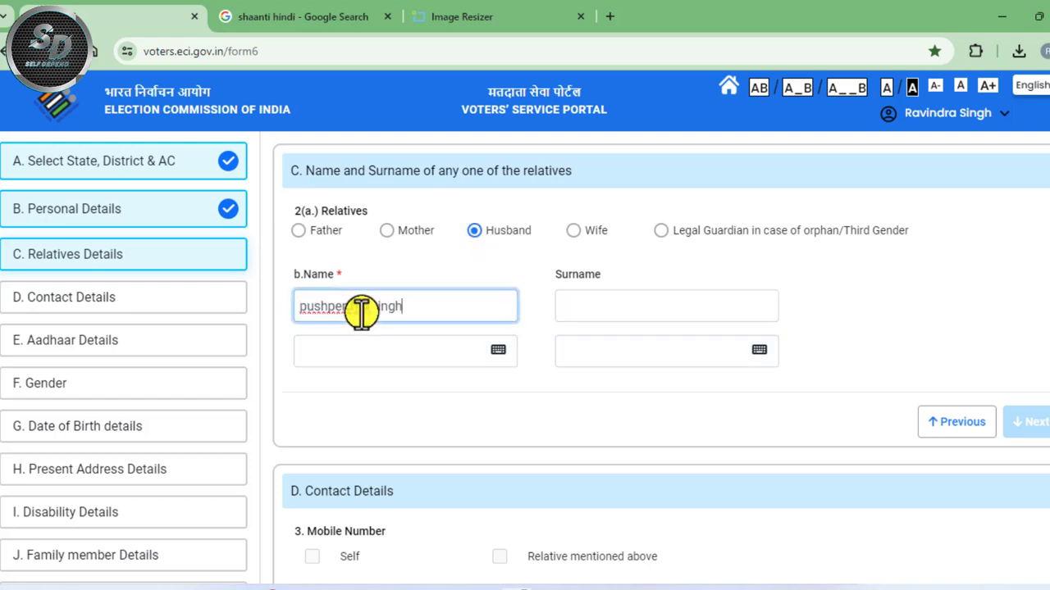
{"action": "key", "text": "Tab"}
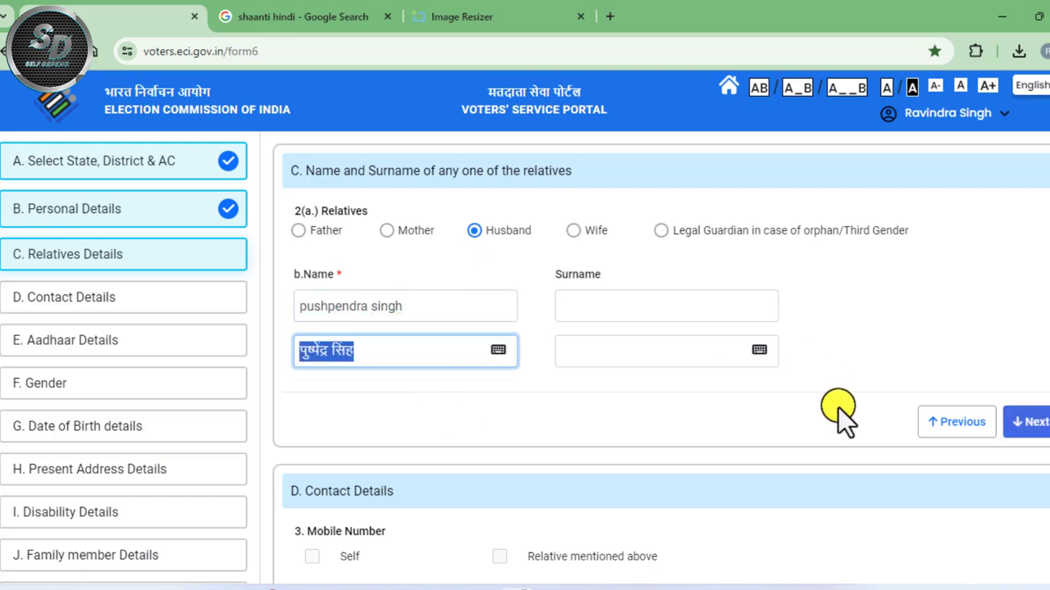
{"action": "left_click", "coordinate": [1029, 421]}
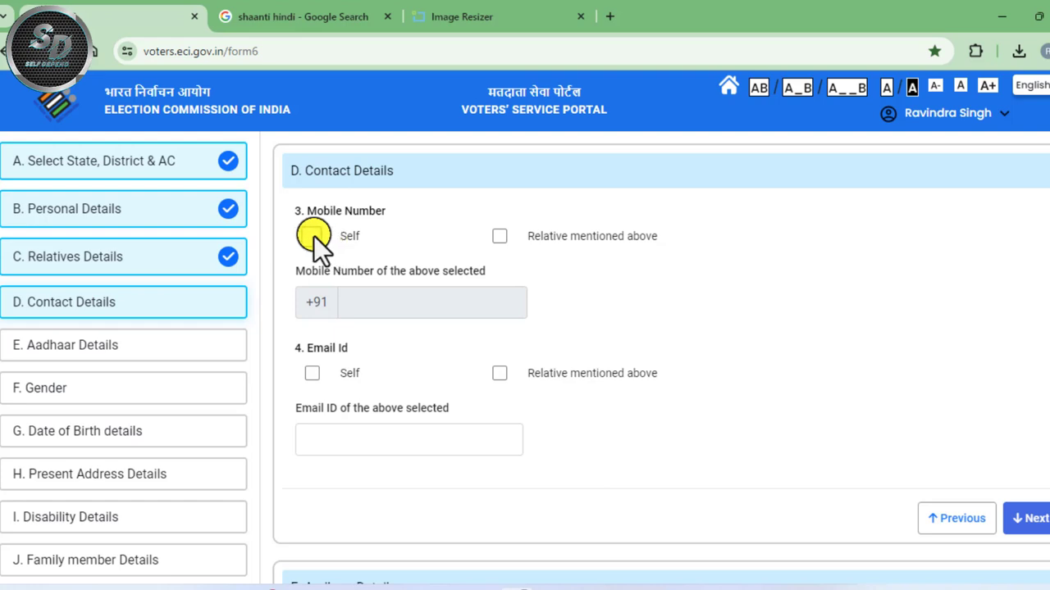
Enter the relative's mobile number and email address as contact details, then continue
{"action": "left_click", "coordinate": [527, 236]}
{"action": "left_click", "coordinate": [395, 304]}
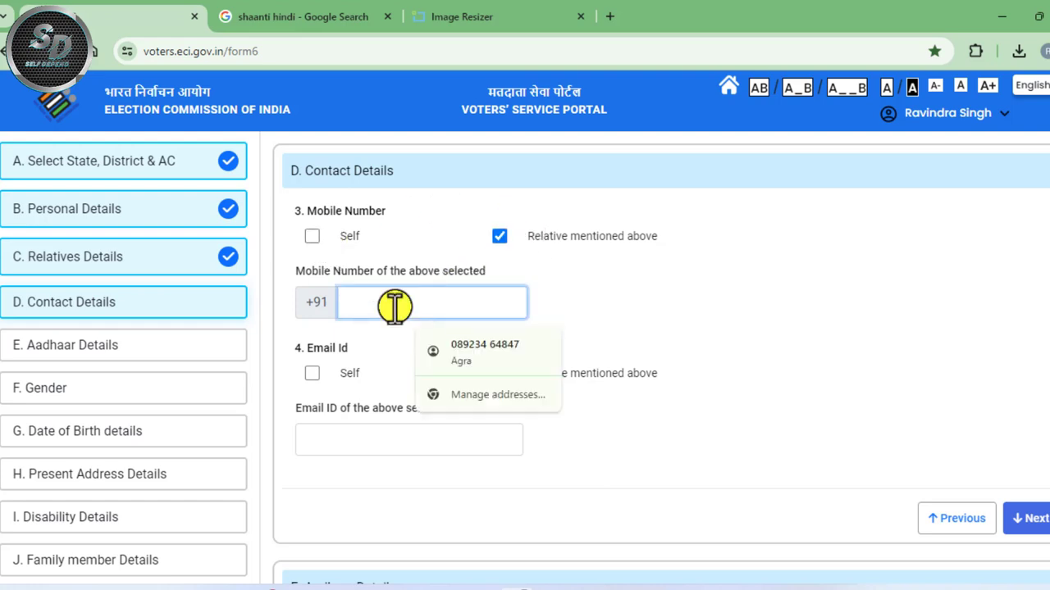
{"action": "type", "text": "7"}
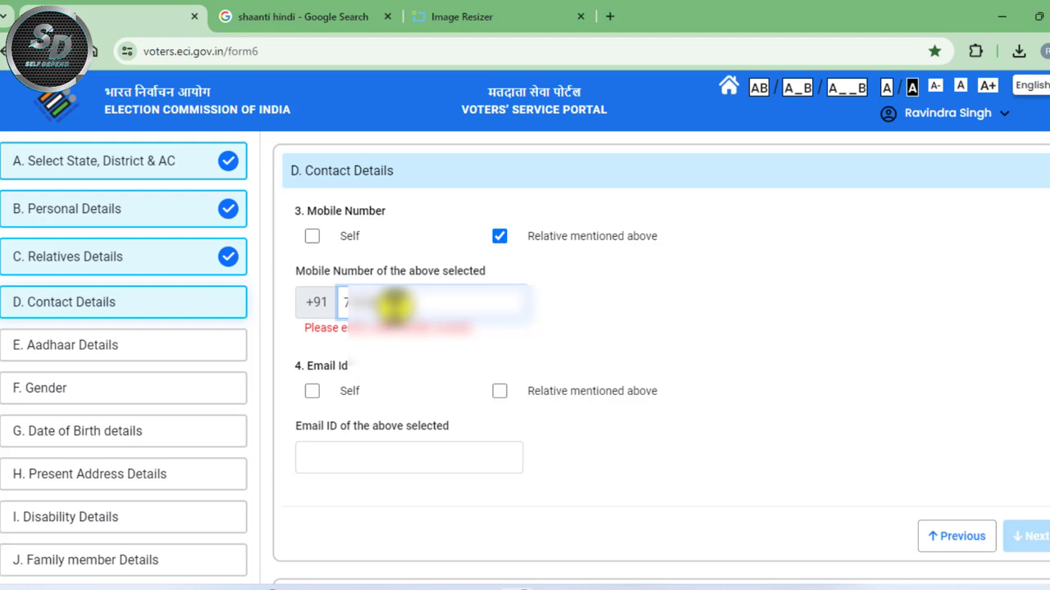
{"action": "type", "text": "0"}
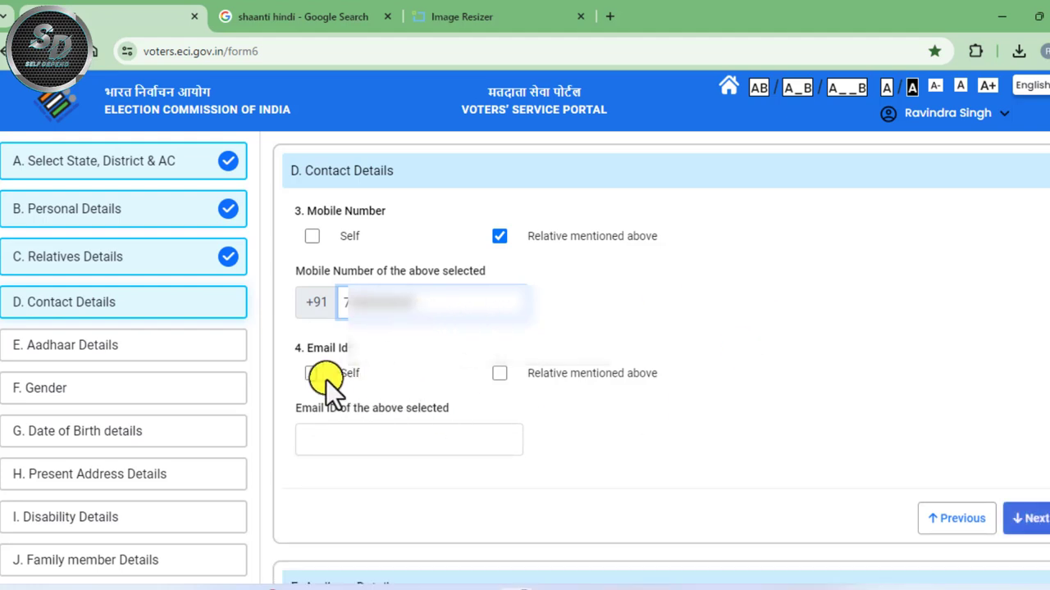
{"action": "left_click", "coordinate": [499, 373]}
{"action": "left_click", "coordinate": [341, 441]}
{"action": "type", "text": "sing"}
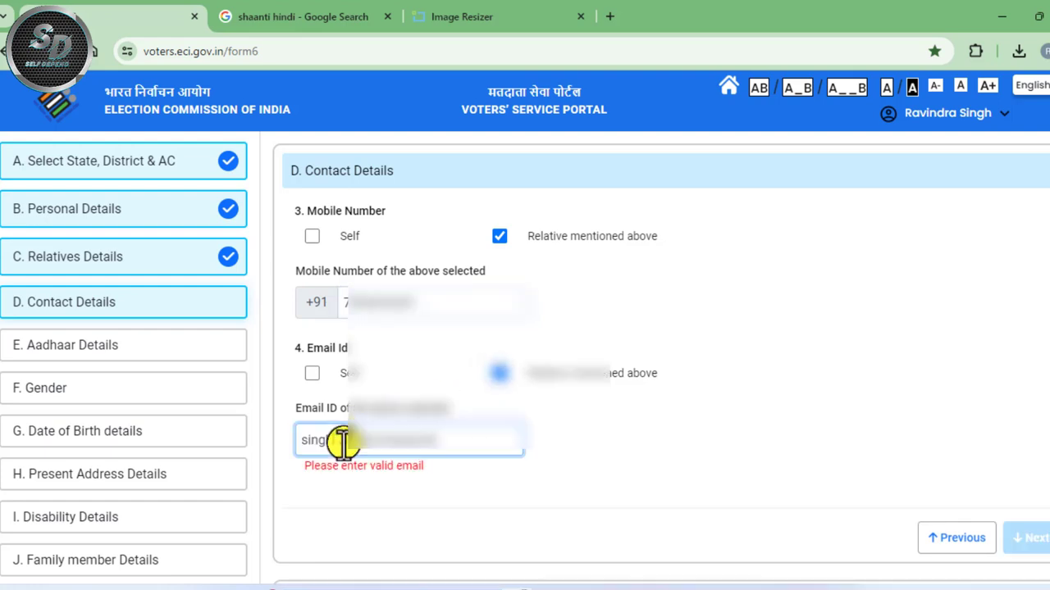
{"action": "type", "text": "l.com"}
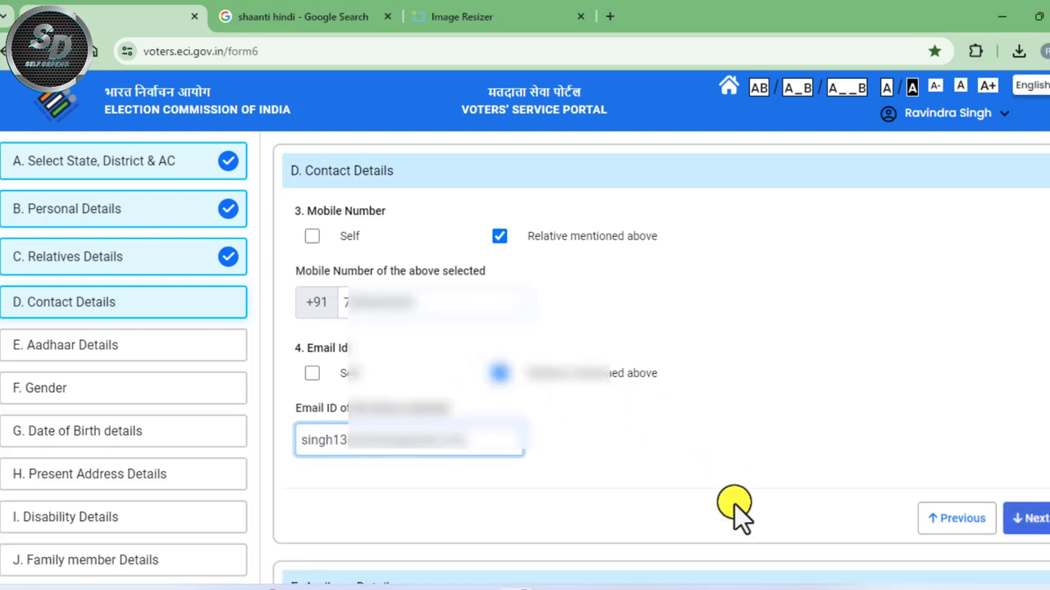
{"action": "left_click", "coordinate": [1025, 519]}
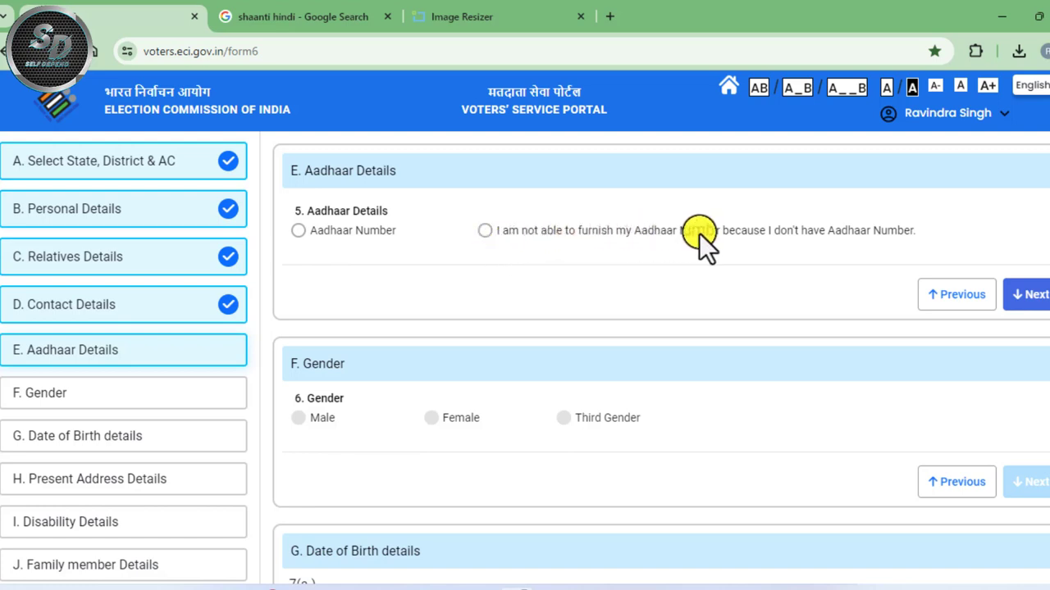
Provide the applicant's Aadhaar number and set gender to Female
{"action": "left_click", "coordinate": [487, 234]}
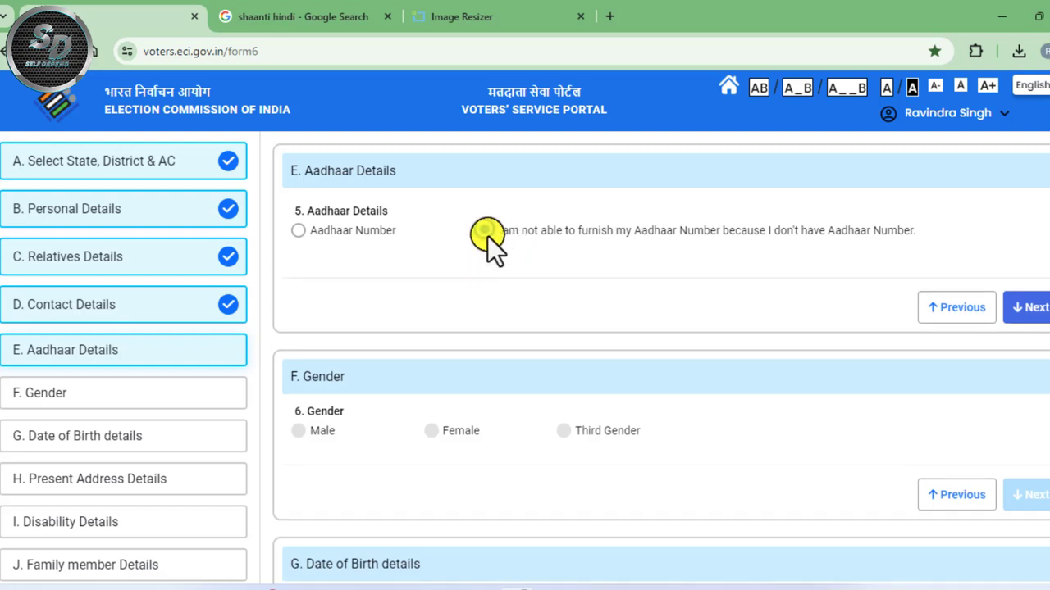
{"action": "left_click", "coordinate": [298, 230]}
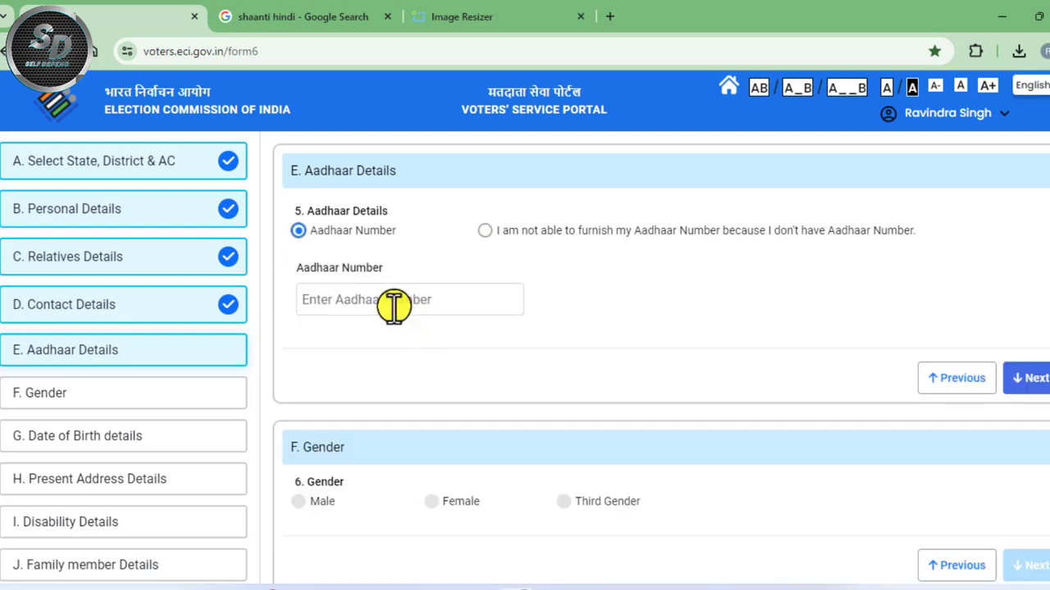
{"action": "left_click", "coordinate": [391, 299]}
{"action": "type", "text": "123456789012"}
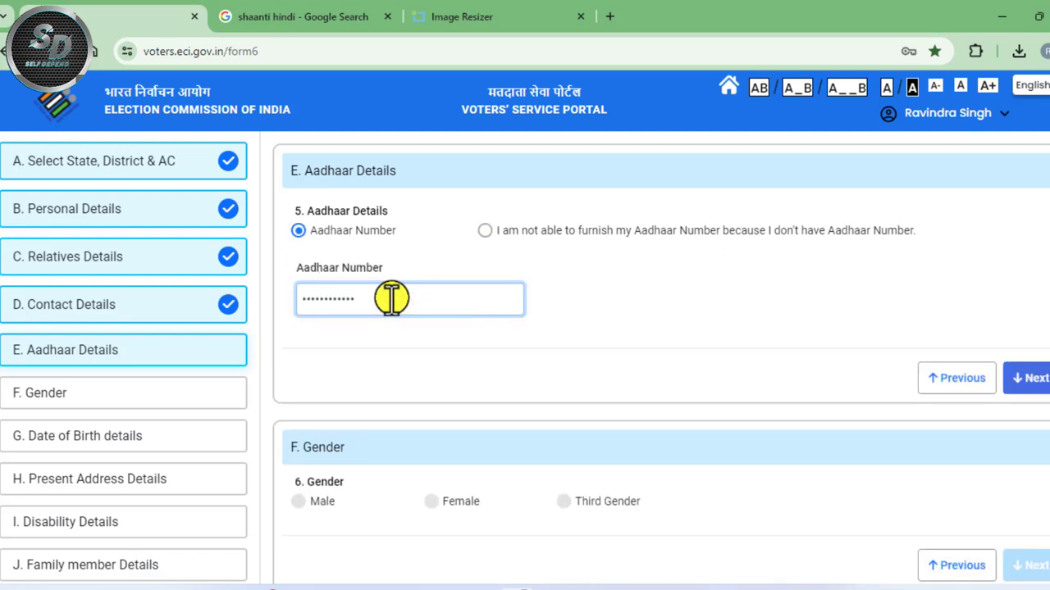
{"action": "left_click", "coordinate": [1032, 381]}
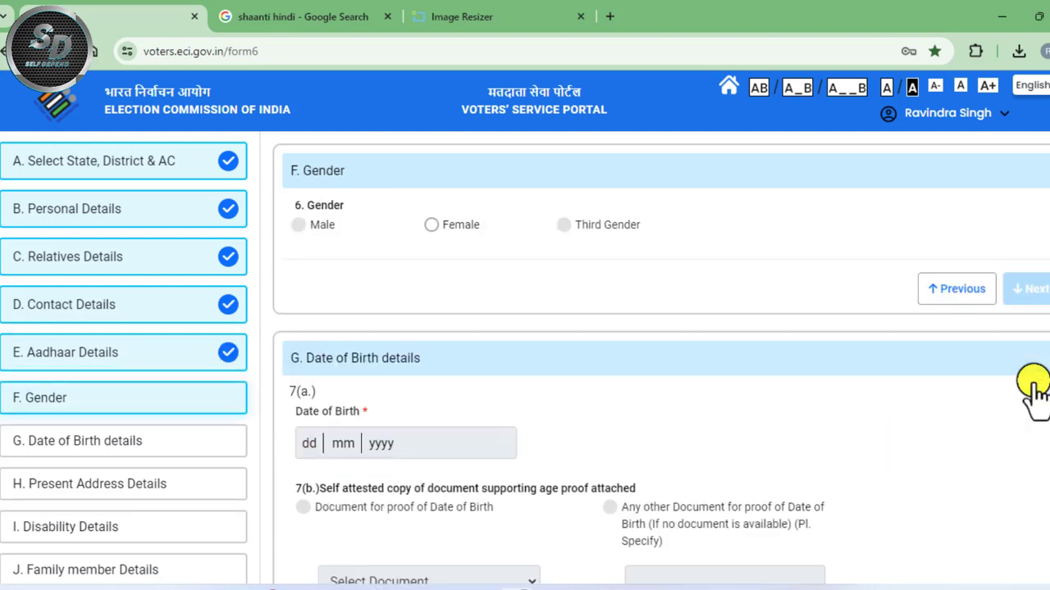
{"action": "left_click", "coordinate": [432, 227]}
{"action": "left_click", "coordinate": [1032, 289]}
Set birth date 01/01/1991 with an uploaded Aadhaar Card proof, then go to Present Address
{"action": "left_click", "coordinate": [505, 257]}
{"action": "left_click", "coordinate": [483, 261]}
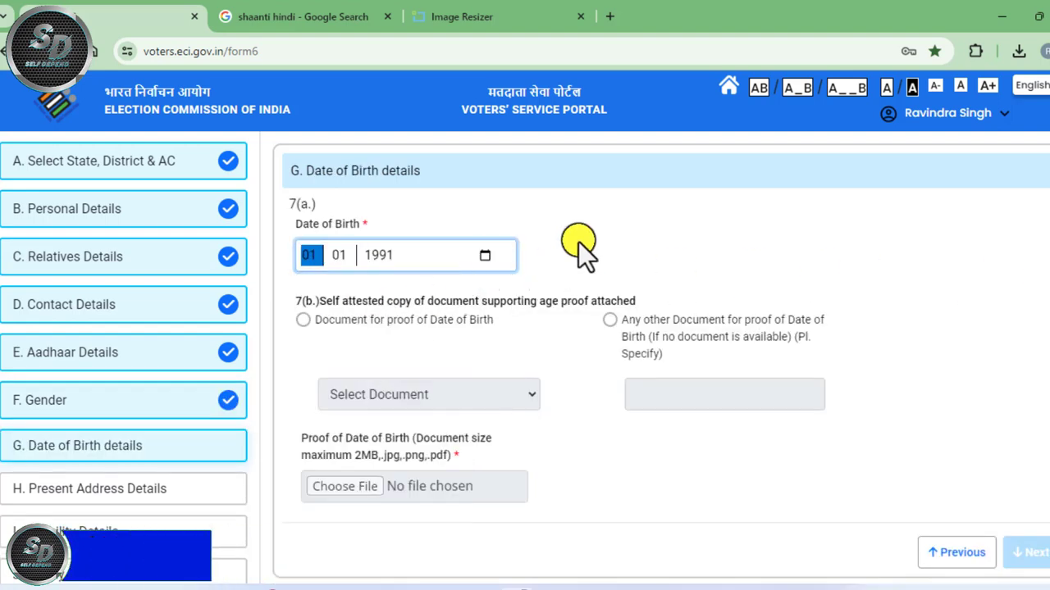
{"action": "left_click", "coordinate": [586, 237]}
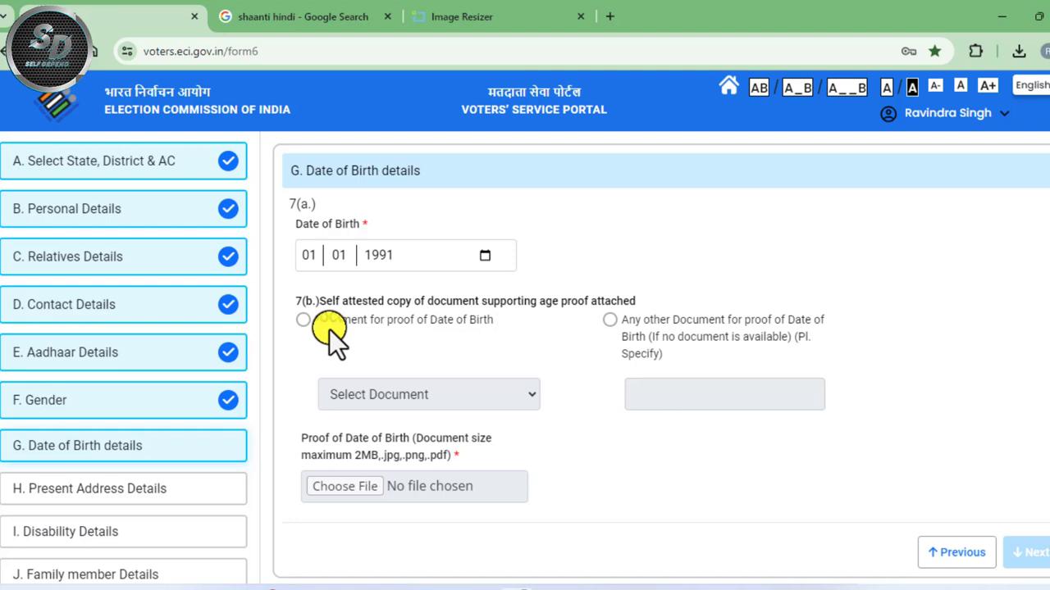
{"action": "left_click", "coordinate": [403, 325]}
{"action": "left_click", "coordinate": [420, 393]}
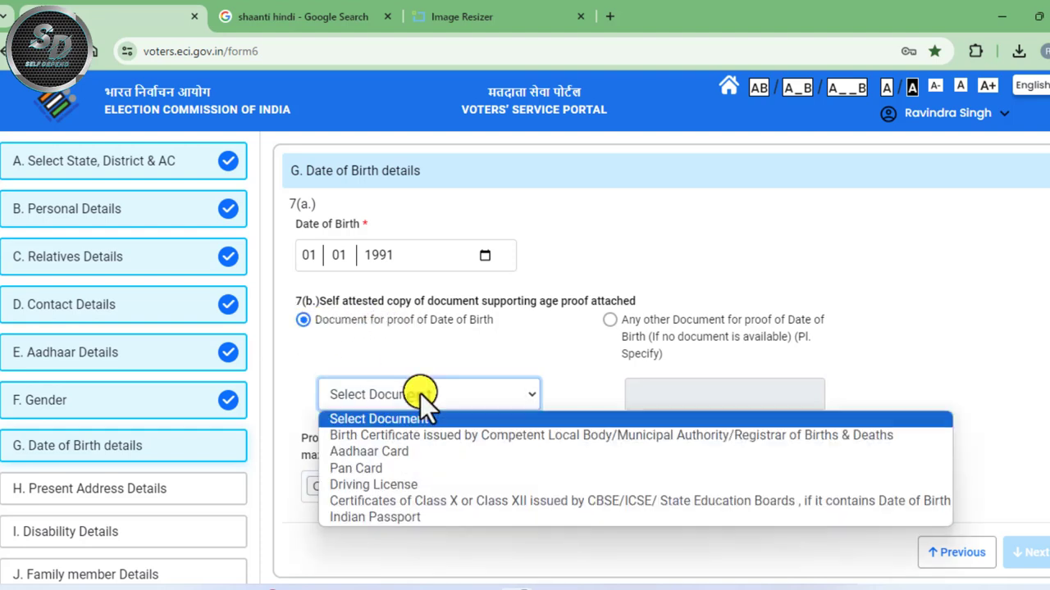
{"action": "left_click", "coordinate": [408, 453]}
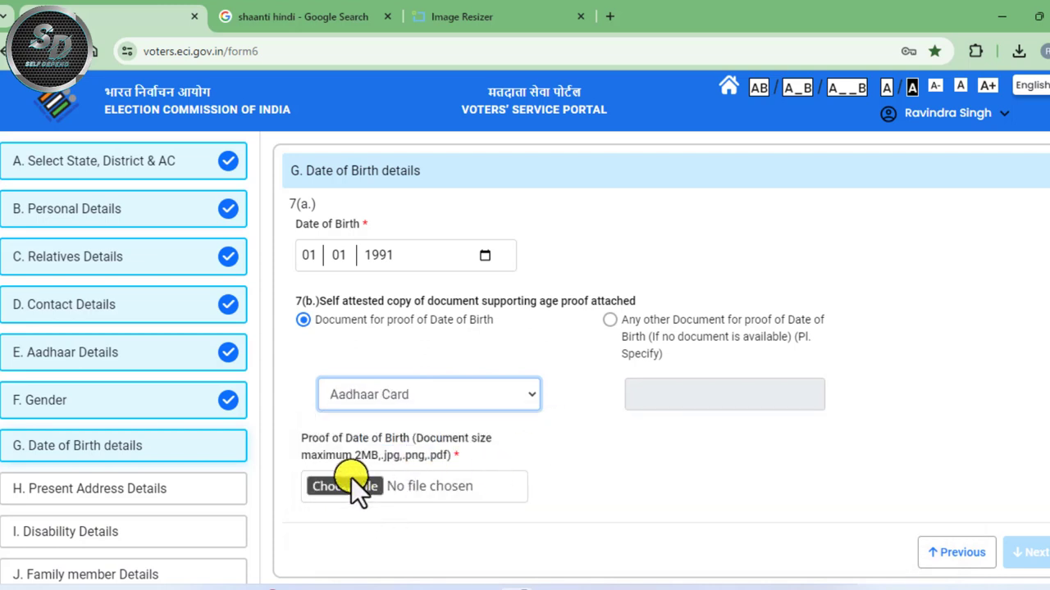
{"action": "left_click", "coordinate": [669, 433]}
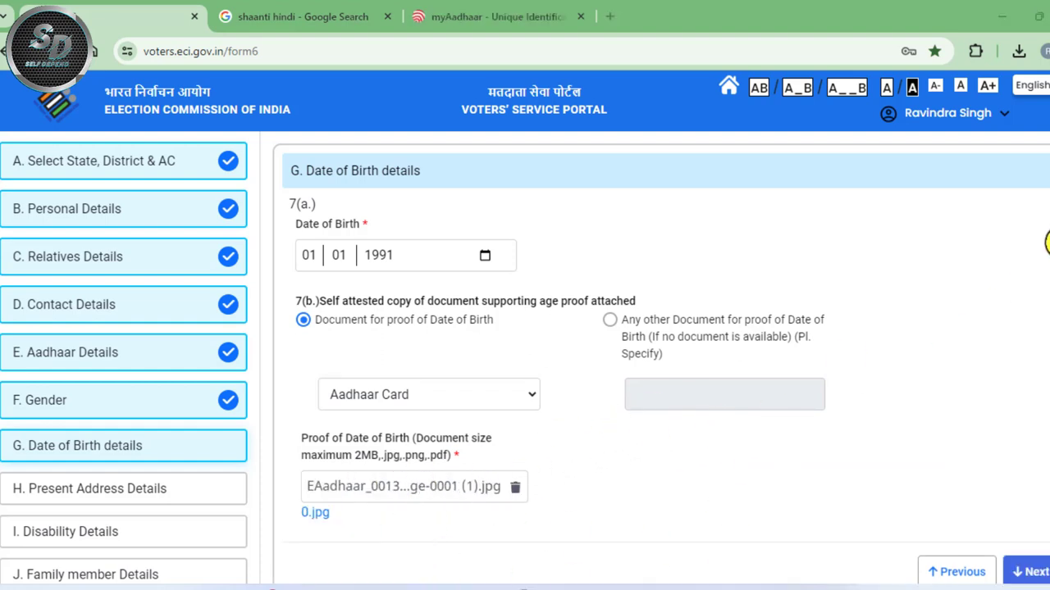
{"action": "scroll", "coordinate": [984, 525], "scroll_direction": "down", "scroll_amount": 1}
{"action": "left_click", "coordinate": [1023, 515]}
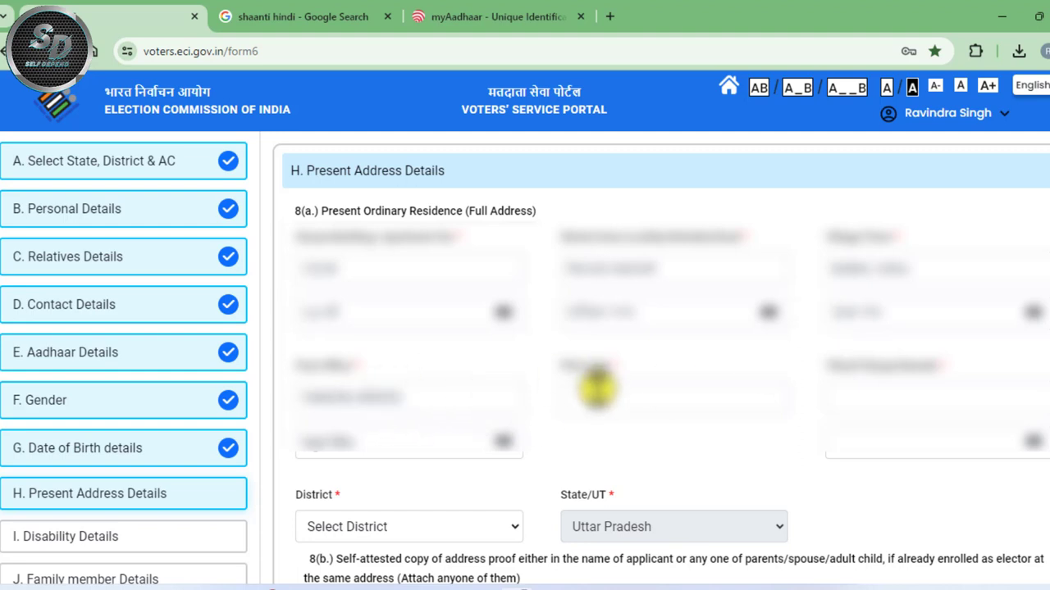
Fill the present address locality, set the district to Agra, and select 'Document for Proof of Residence'
{"action": "left_click", "coordinate": [605, 392]}
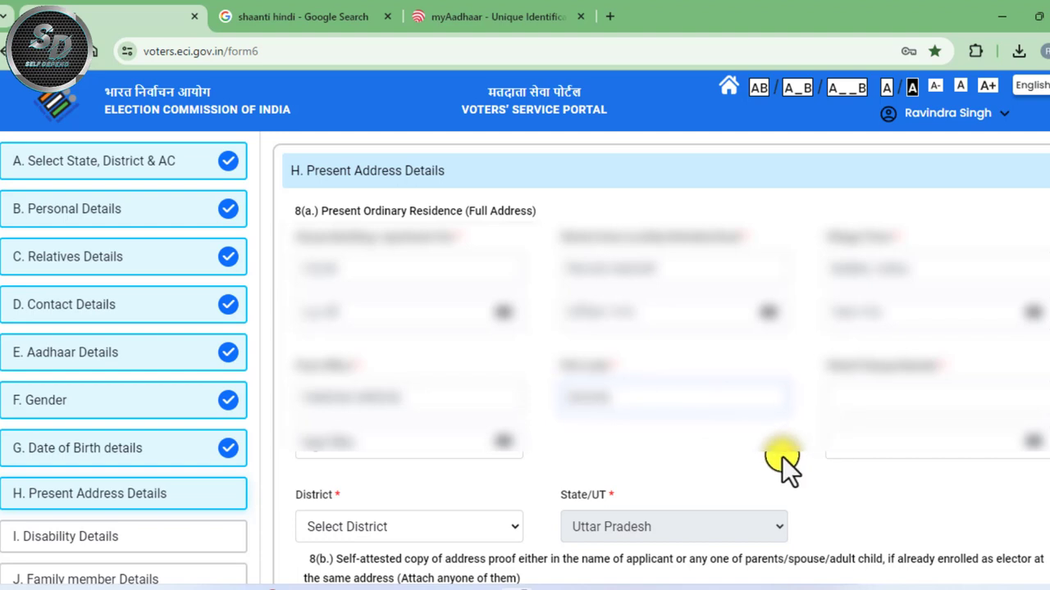
{"action": "left_click", "coordinate": [856, 400]}
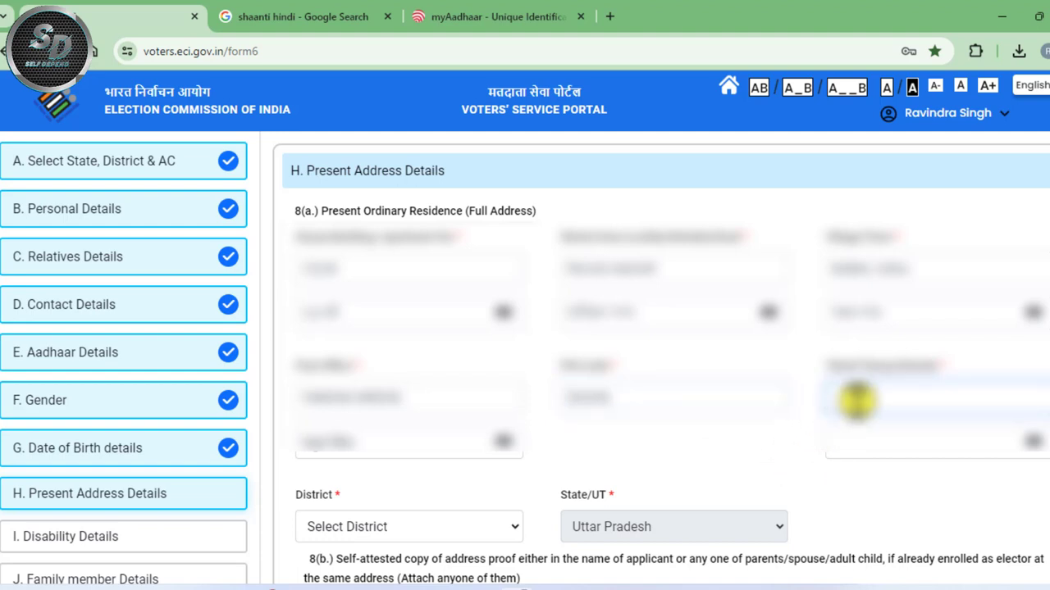
{"action": "type", "text": "Sadar"}
{"action": "key", "text": "Tab"}
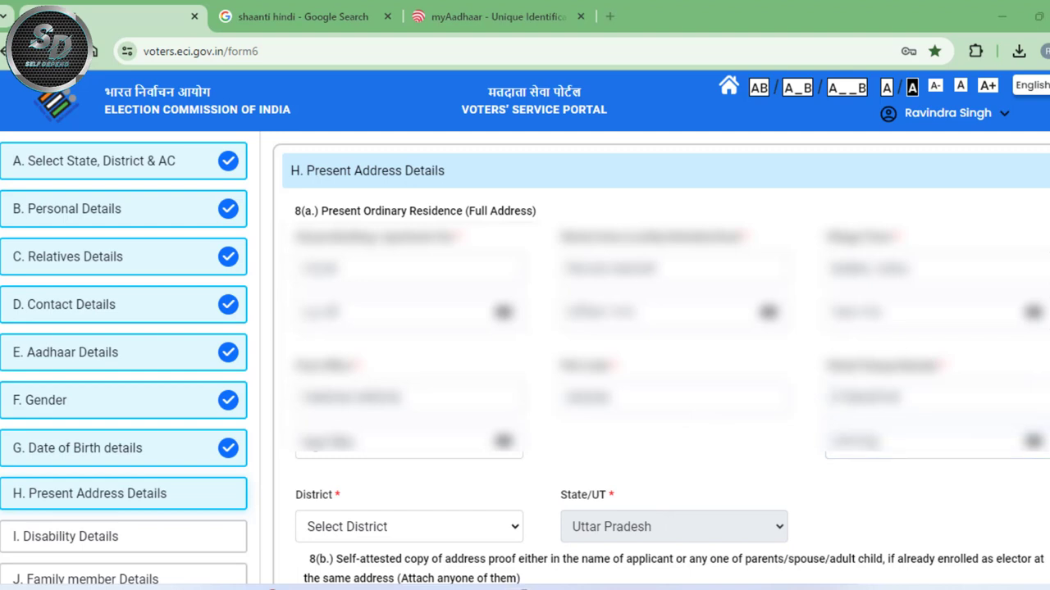
{"action": "left_click", "coordinate": [498, 529]}
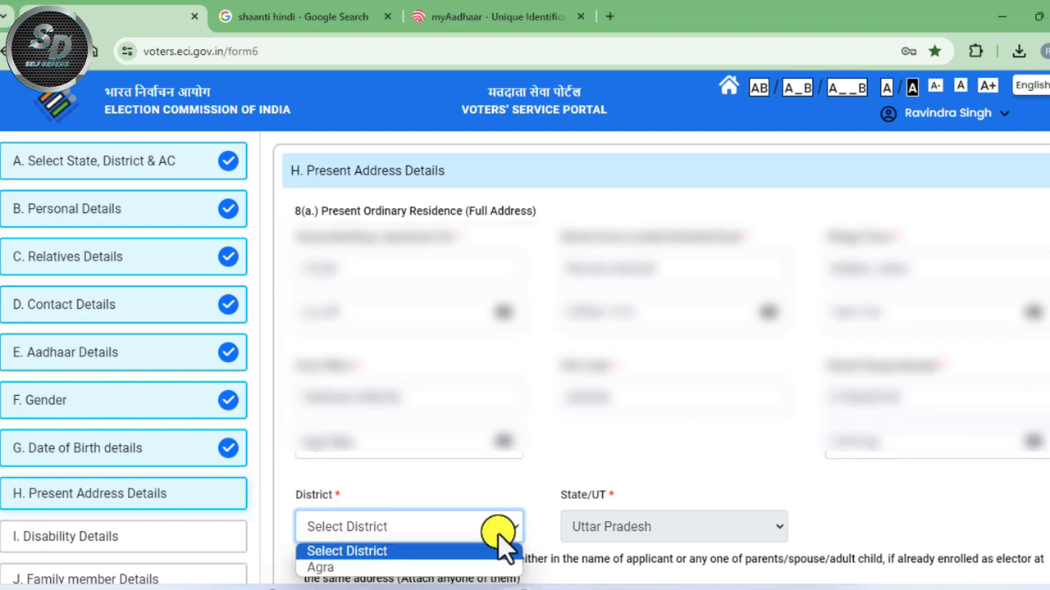
{"action": "left_click", "coordinate": [373, 565]}
{"action": "scroll", "coordinate": [456, 404], "scroll_direction": "down", "scroll_amount": 3}
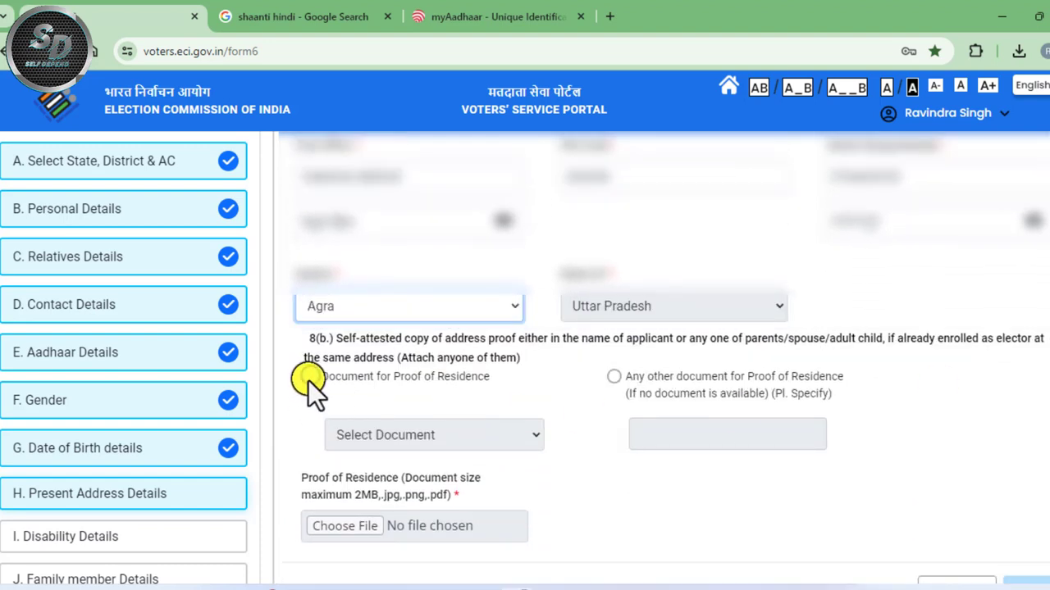
{"action": "left_click", "coordinate": [309, 377]}
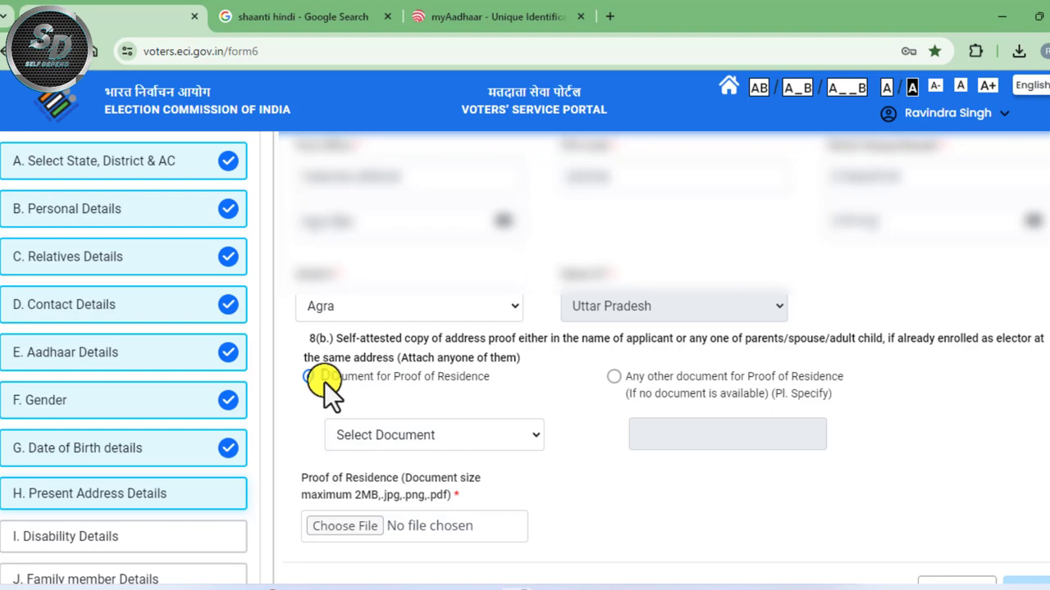
Choose Aadhaar Card as residence proof, upload its image, and continue to Disability Details
{"action": "left_click", "coordinate": [433, 428]}
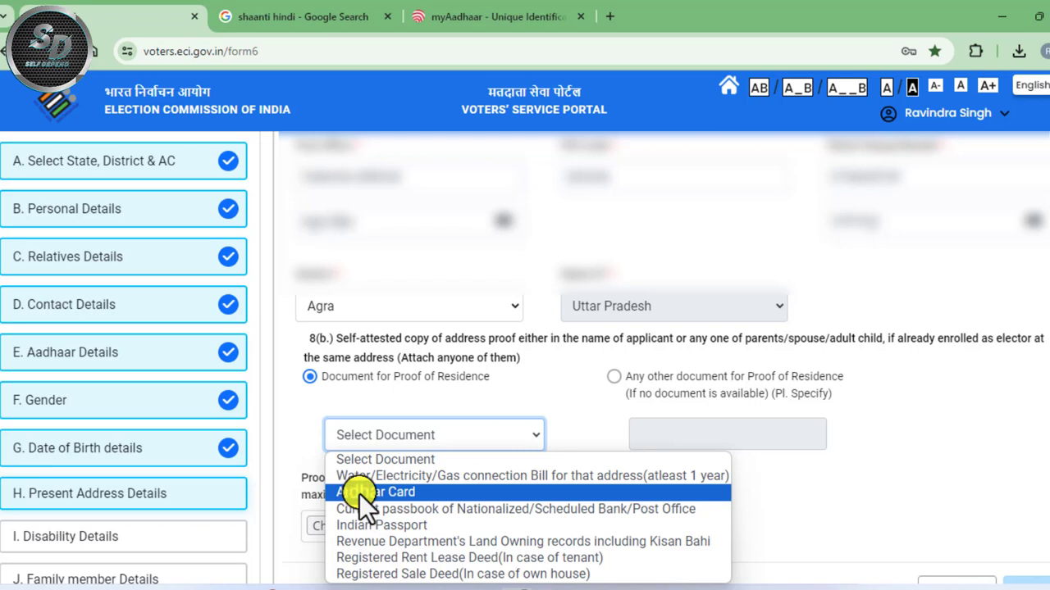
{"action": "left_click", "coordinate": [359, 492]}
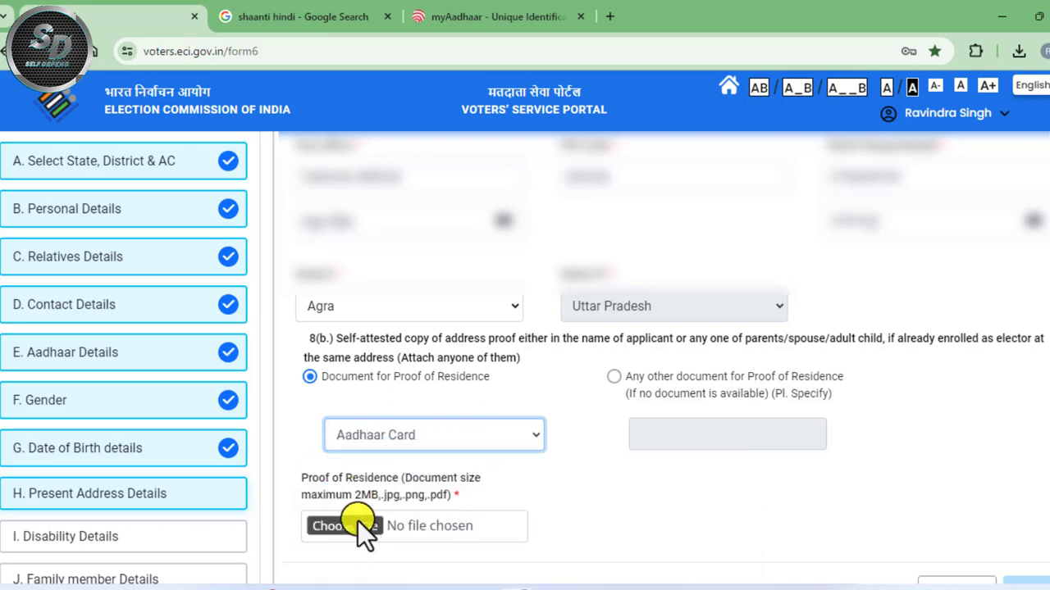
{"action": "left_click", "coordinate": [354, 524]}
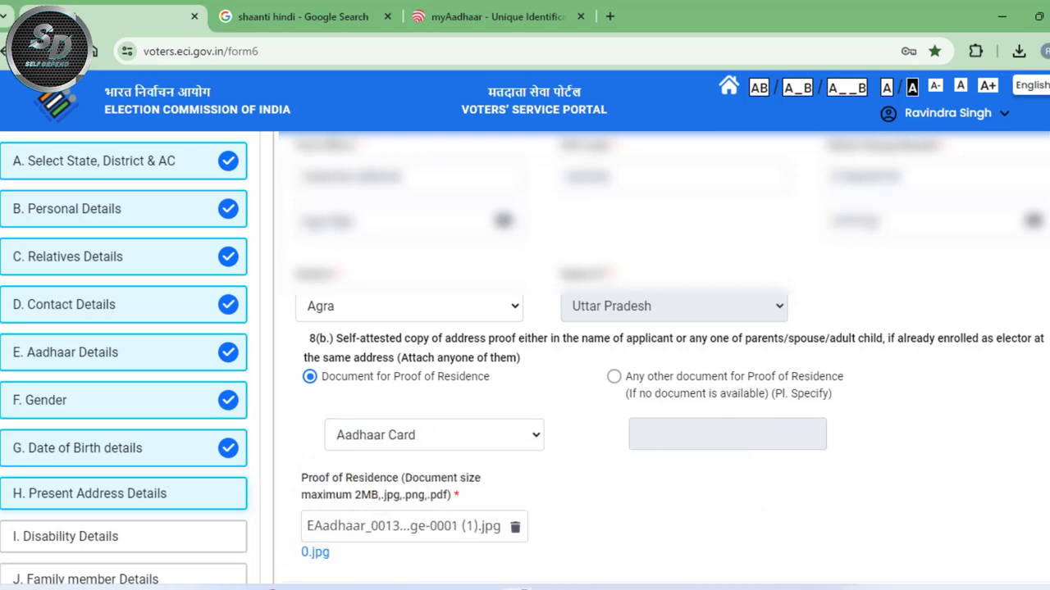
{"action": "scroll", "coordinate": [666, 352], "scroll_direction": "down", "scroll_amount": 1}
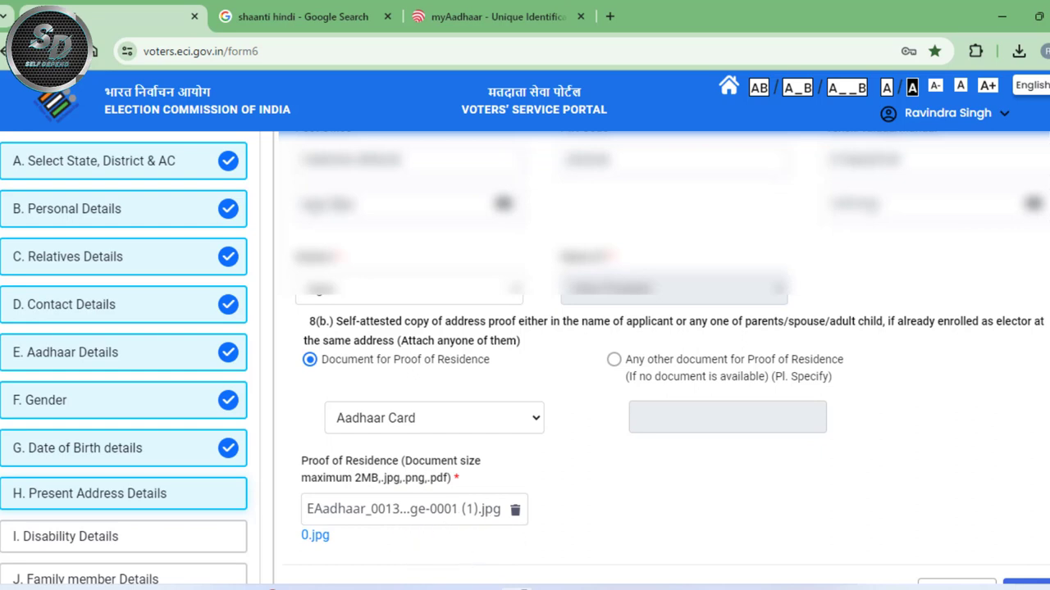
{"action": "scroll", "coordinate": [660, 358], "scroll_direction": "down", "scroll_amount": 5}
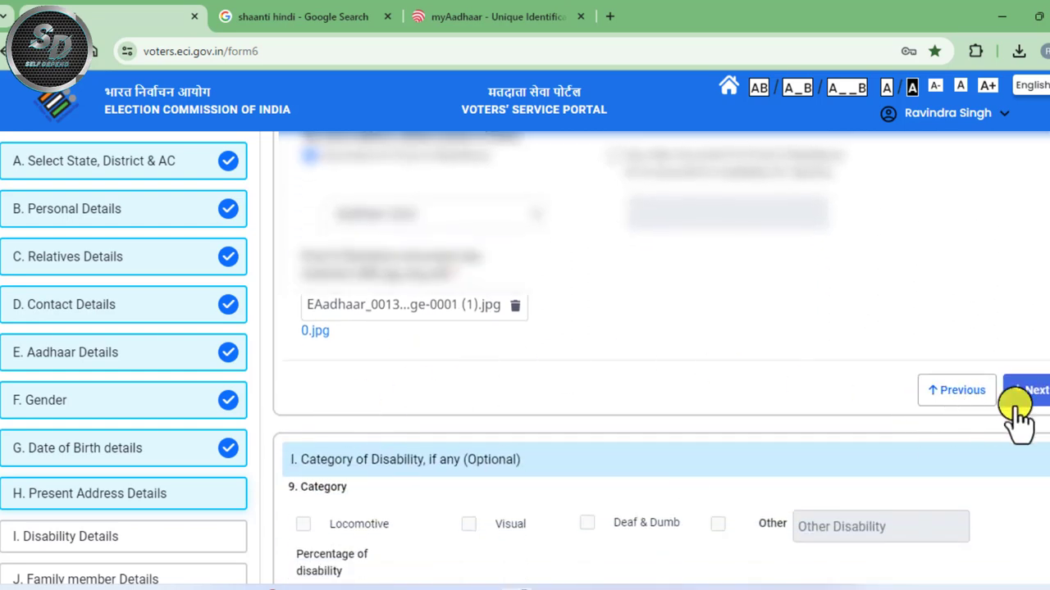
{"action": "left_click", "coordinate": [1017, 395]}
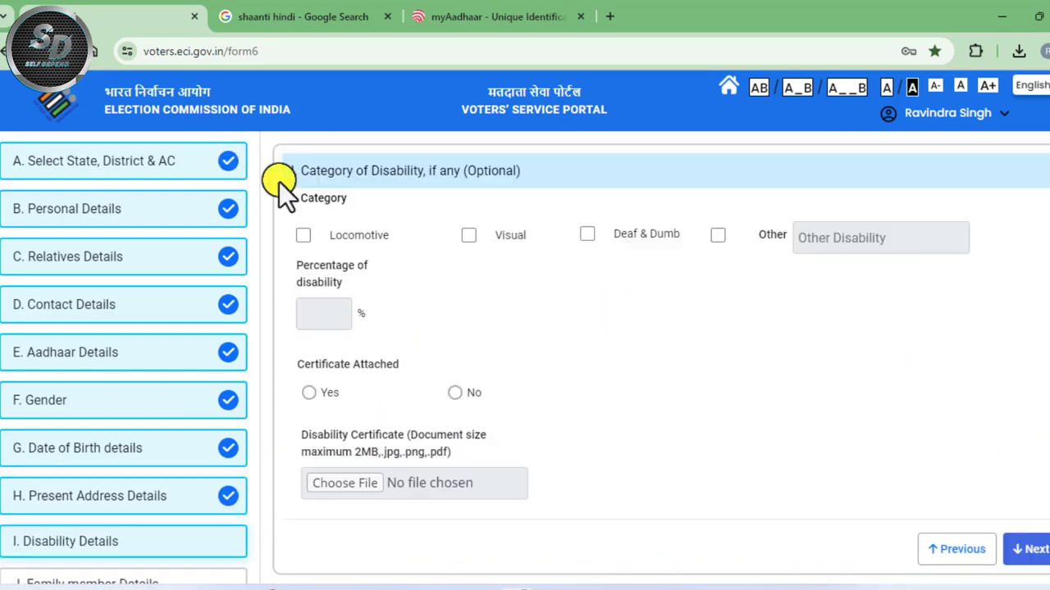
Leave Disability Details blank and continue to the Family Member section
{"action": "left_click_drag", "start_coordinate": [303, 172], "coordinate": [396, 171]}
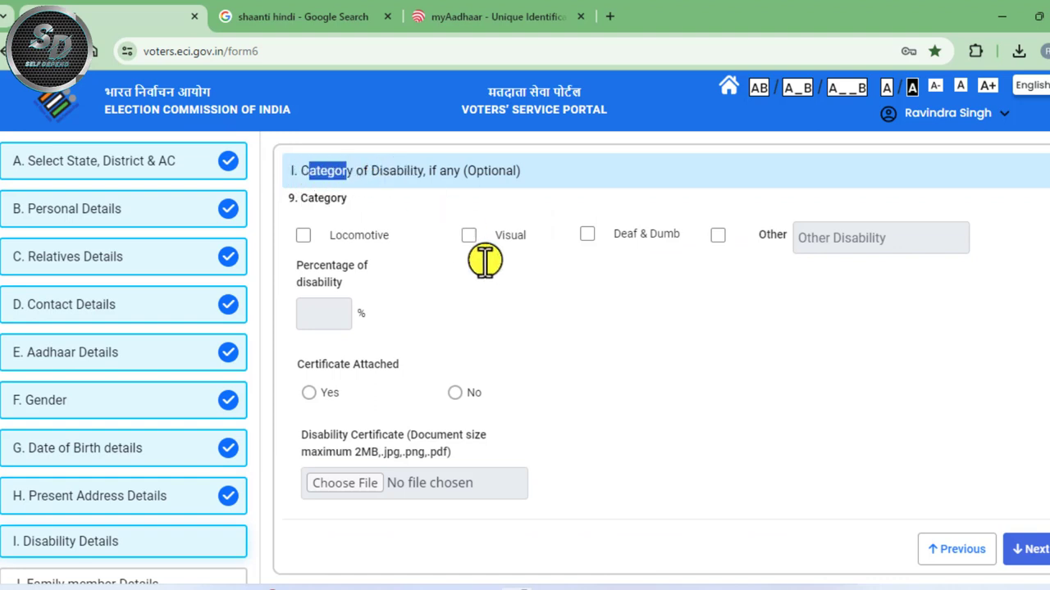
{"action": "left_click", "coordinate": [594, 391]}
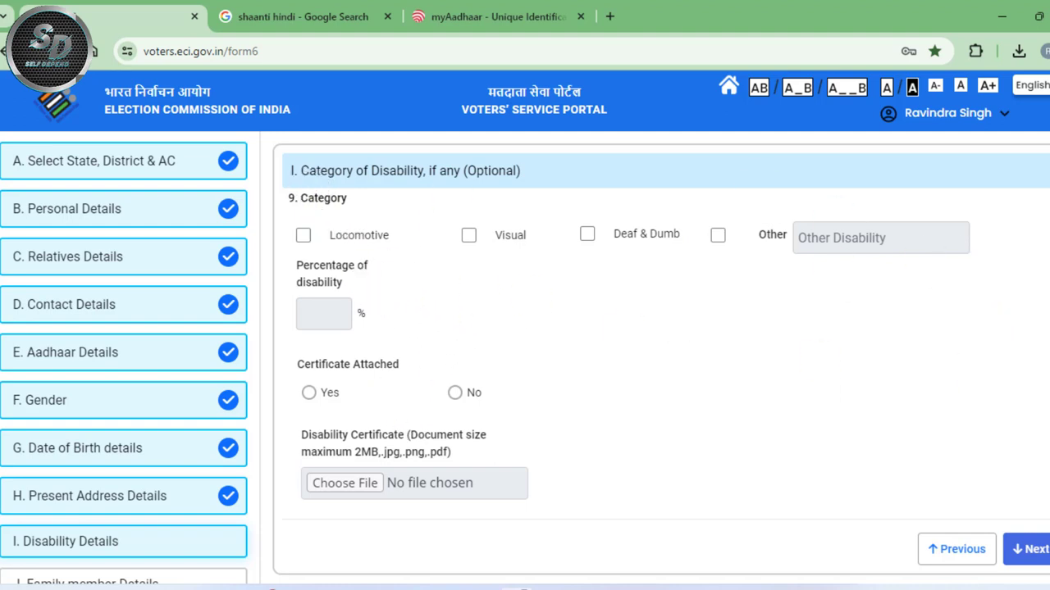
{"action": "left_click", "coordinate": [1027, 549]}
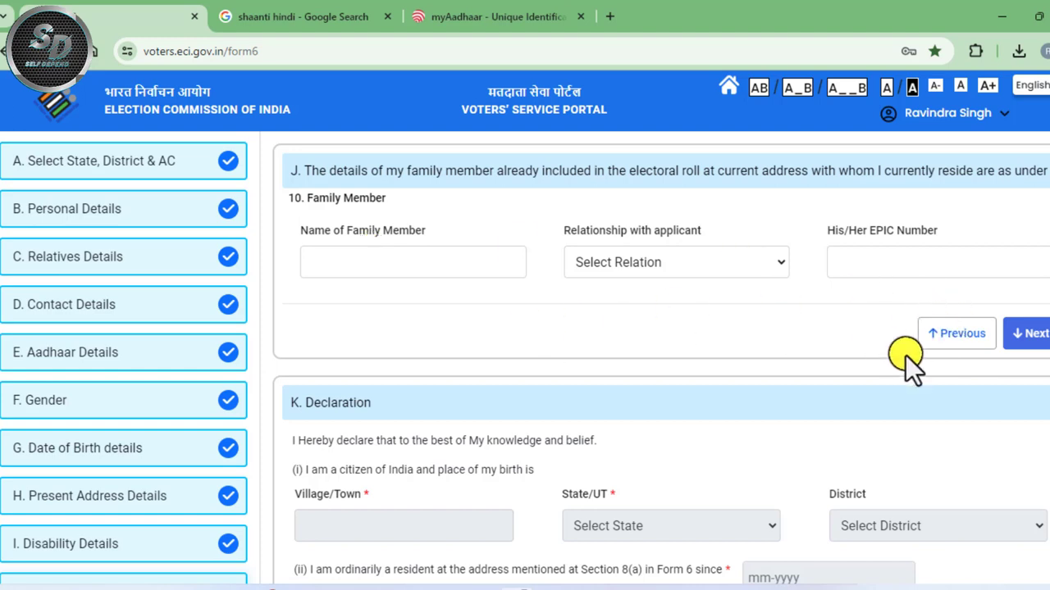
Skip Family Member details and enter birthplace AGRA, state Uttar Pradesh, district Agra
{"action": "left_click", "coordinate": [1026, 333]}
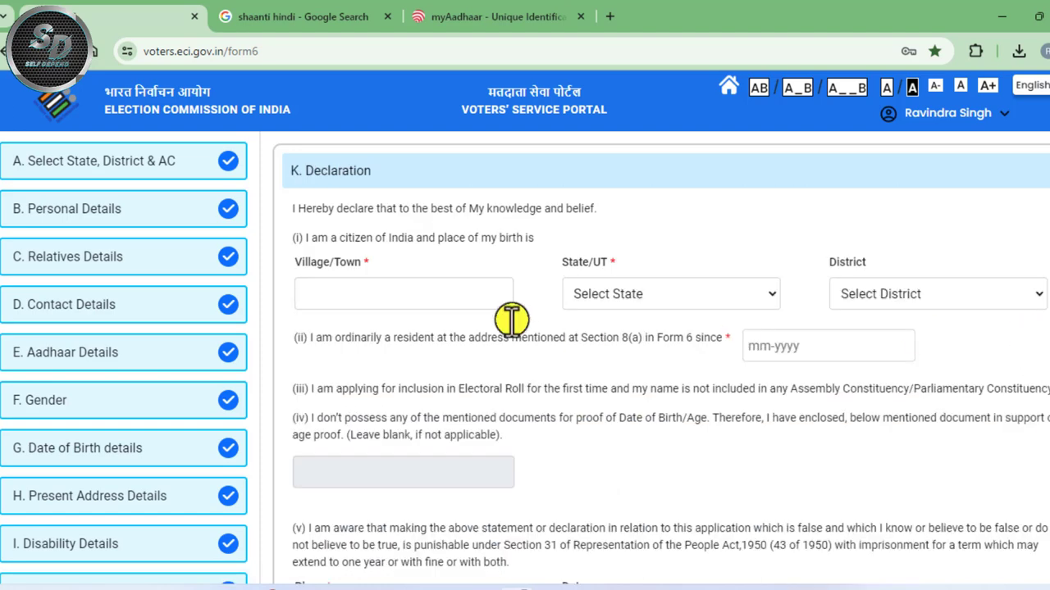
{"action": "left_click", "coordinate": [346, 303]}
{"action": "type", "text": "AGRA"}
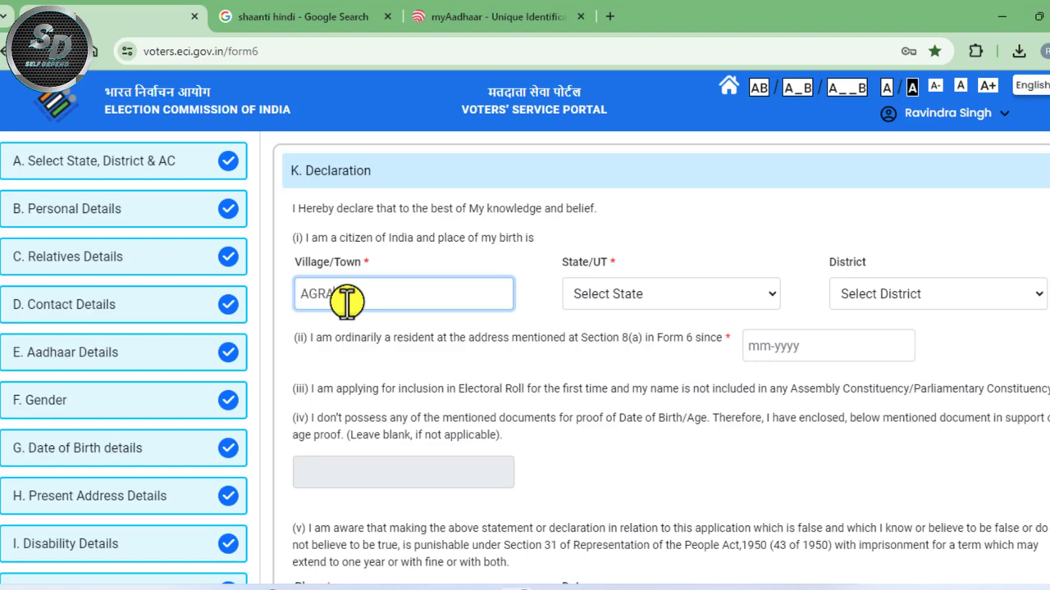
{"action": "left_click", "coordinate": [755, 297]}
{"action": "scroll", "coordinate": [649, 259], "scroll_direction": "down", "scroll_amount": 3}
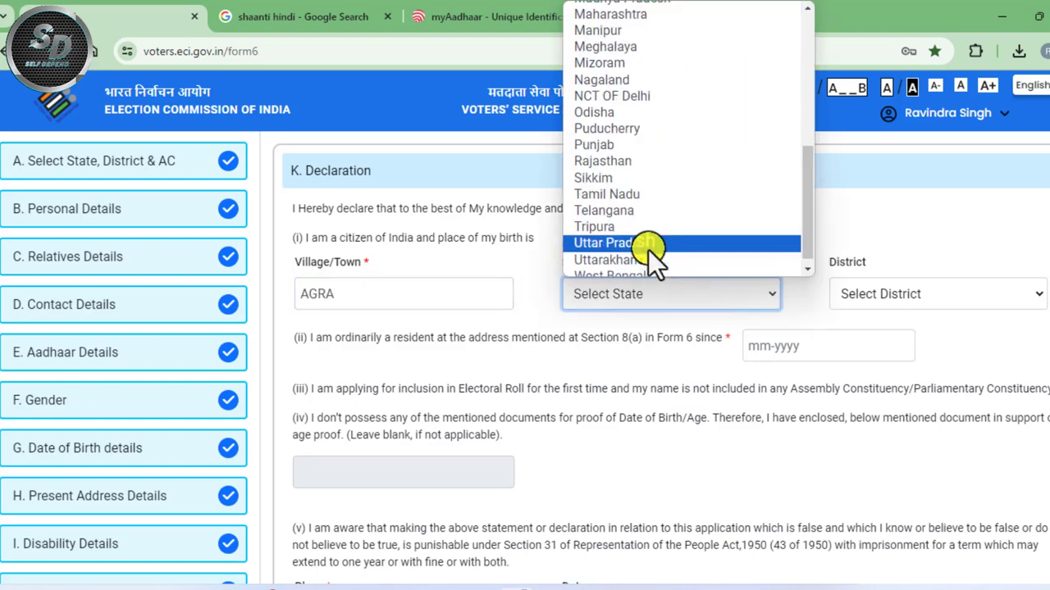
{"action": "left_click", "coordinate": [648, 251]}
{"action": "left_click", "coordinate": [909, 299]}
{"action": "left_click", "coordinate": [902, 328]}
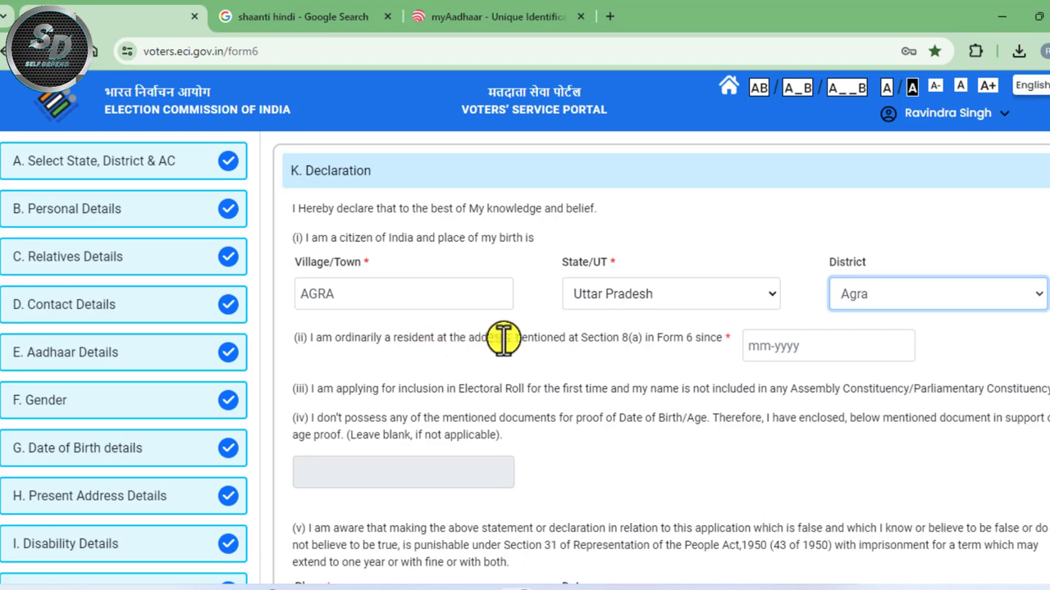
Set residence since April 2024, enter AGRA as the place, and save the Declaration
{"action": "left_click", "coordinate": [773, 345]}
{"action": "left_click", "coordinate": [775, 443]}
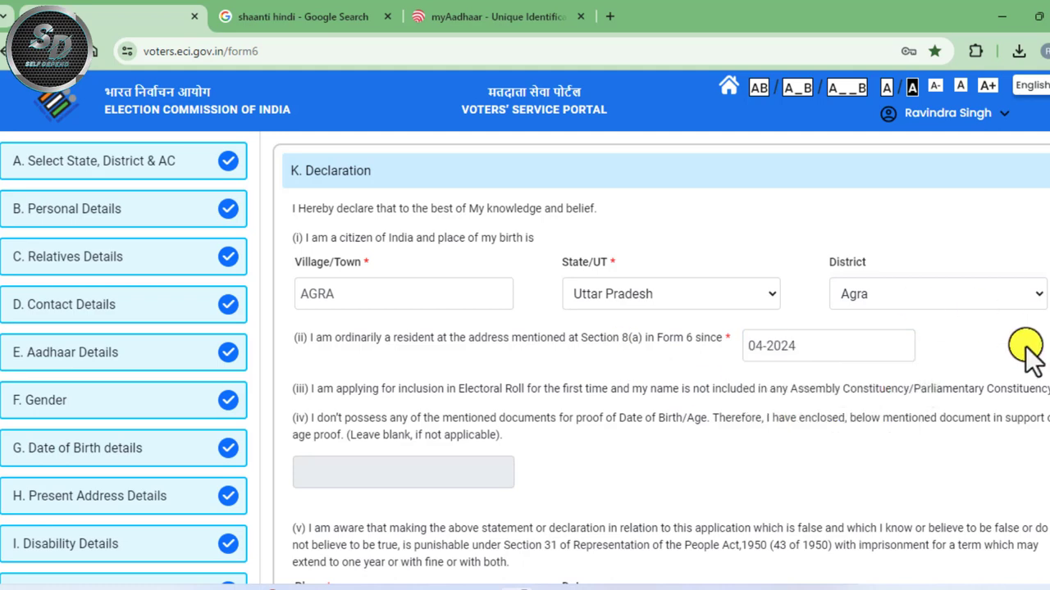
{"action": "scroll", "coordinate": [705, 247], "scroll_direction": "down", "scroll_amount": 2}
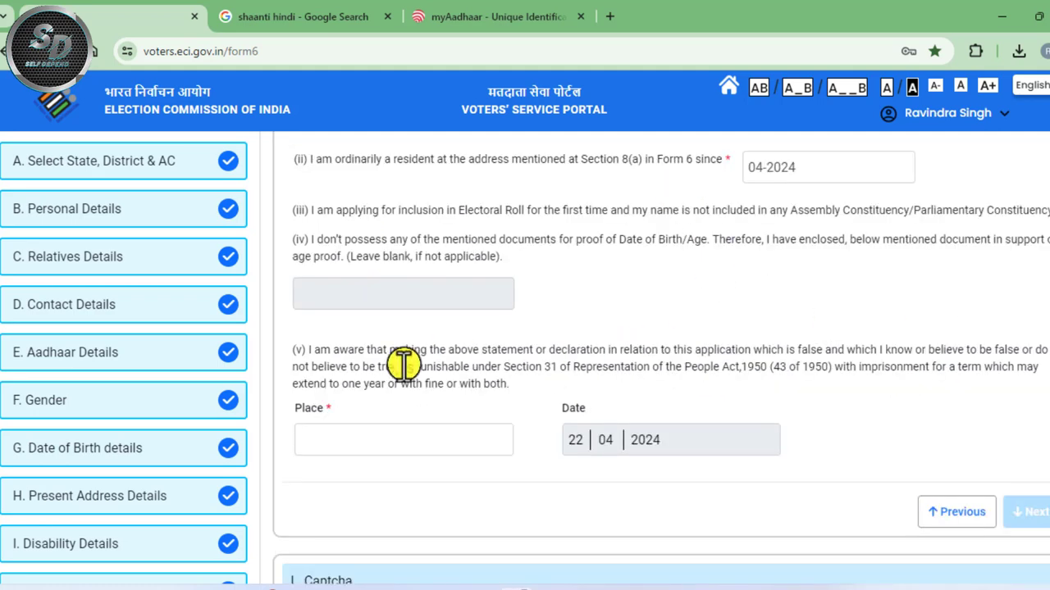
{"action": "left_click", "coordinate": [346, 435]}
{"action": "type", "text": "AGRA"}
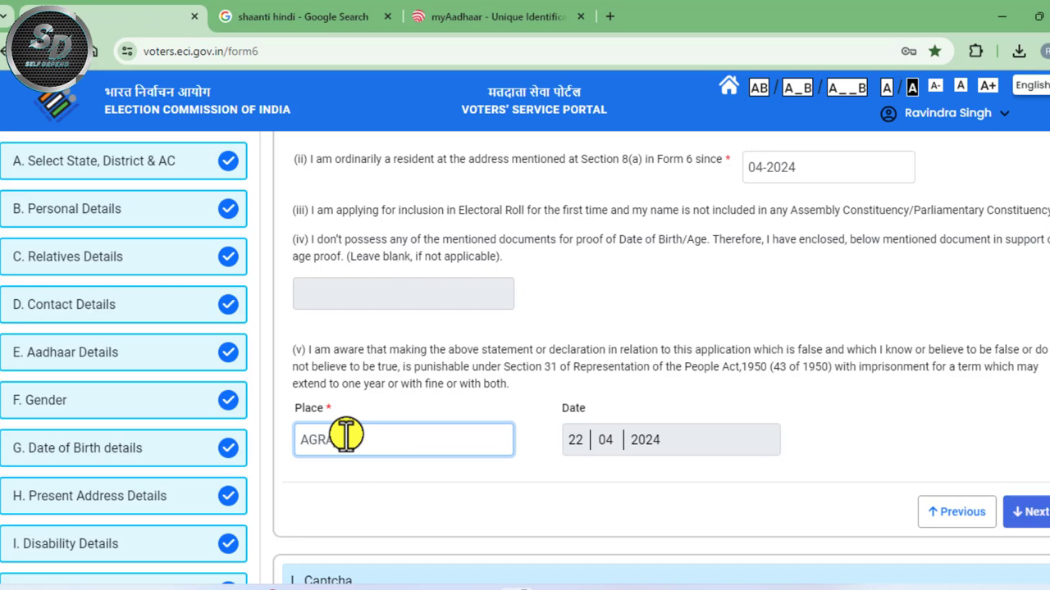
{"action": "left_click", "coordinate": [968, 461]}
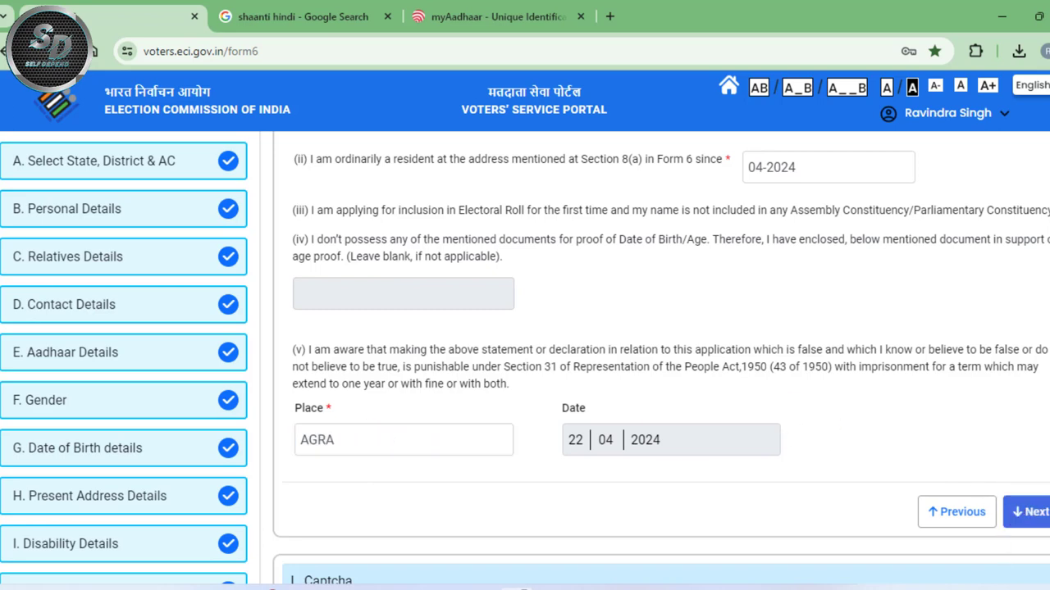
{"action": "left_click", "coordinate": [1024, 517]}
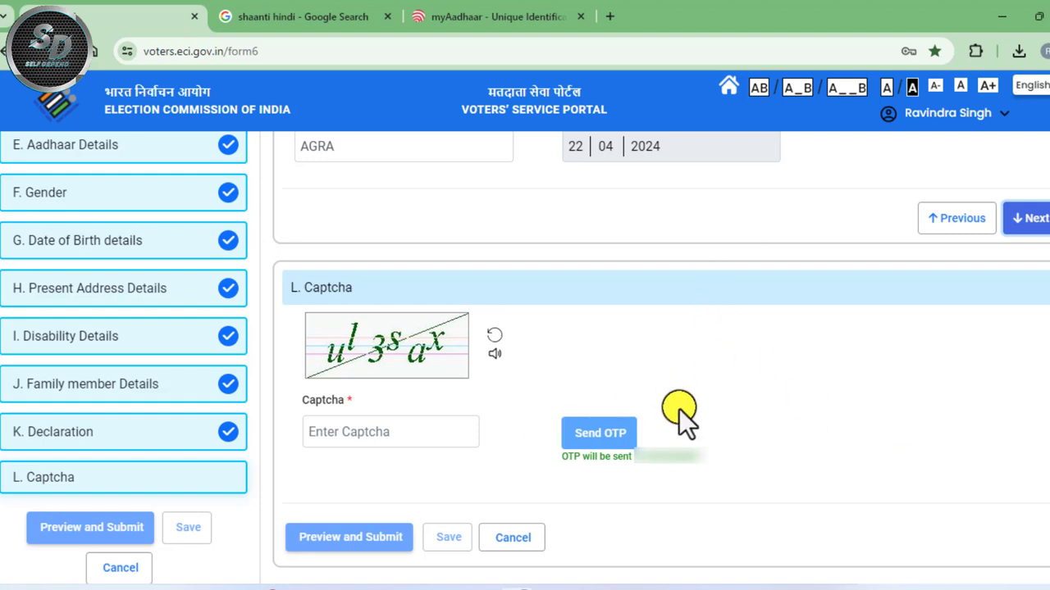
Enter the captcha text and request a one-time password
{"action": "left_click", "coordinate": [358, 429]}
{"action": "type", "text": "dt2n0f"}
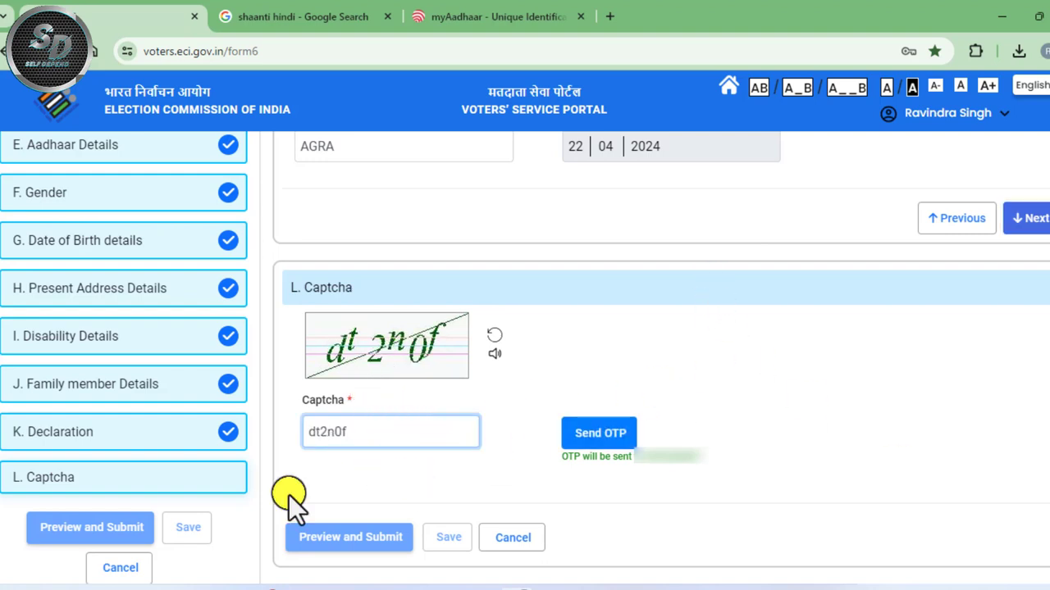
{"action": "left_click", "coordinate": [603, 435]}
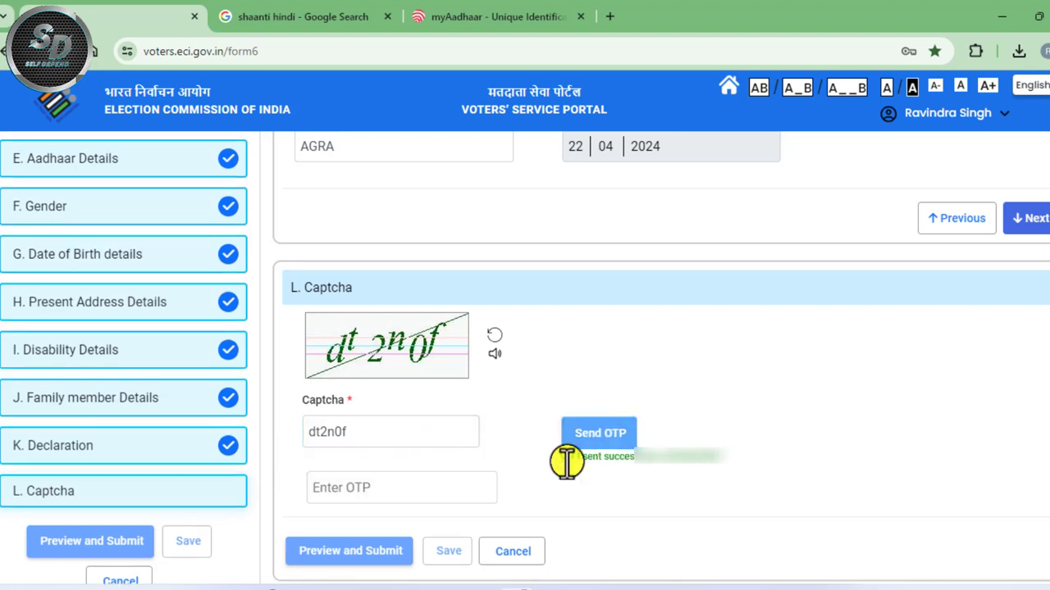
{"action": "left_click_drag", "start_coordinate": [561, 457], "coordinate": [611, 462]}
{"action": "left_click", "coordinate": [704, 469]}
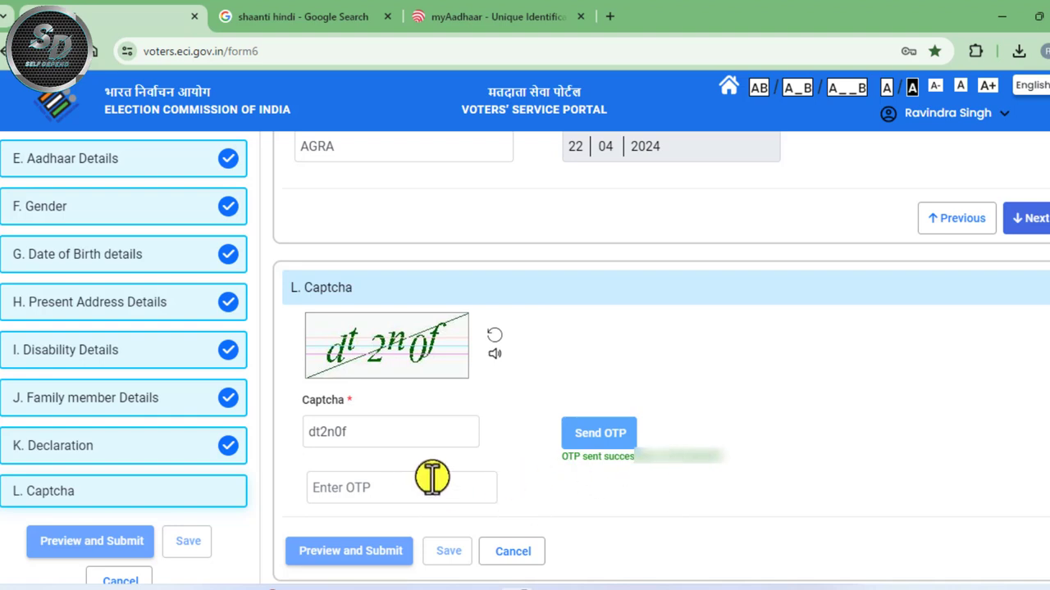
Enter the received OTP and open the Form 6 preview
{"action": "left_click", "coordinate": [400, 492]}
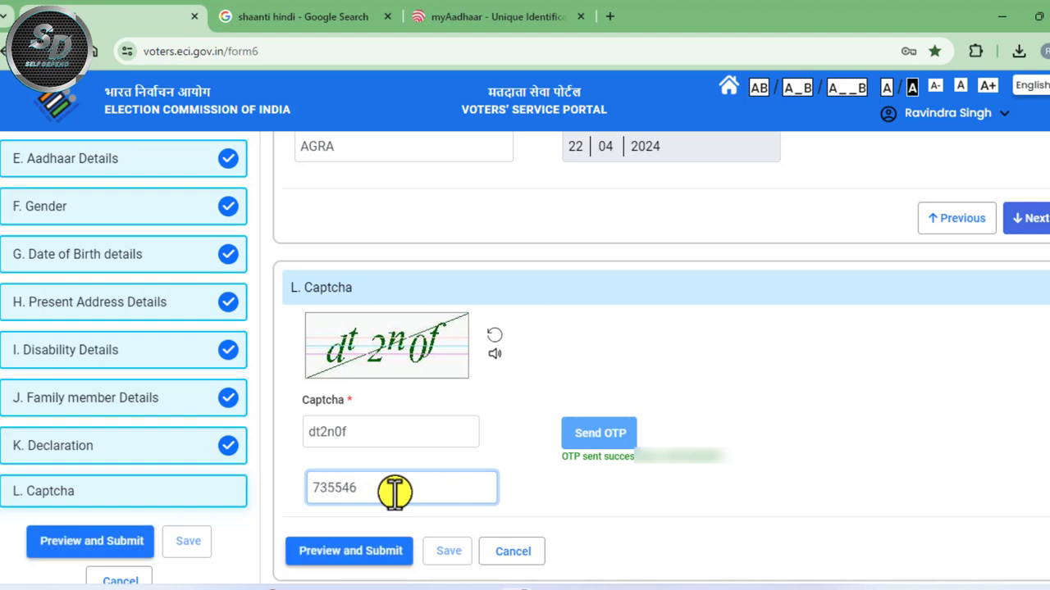
{"action": "left_click", "coordinate": [349, 554]}
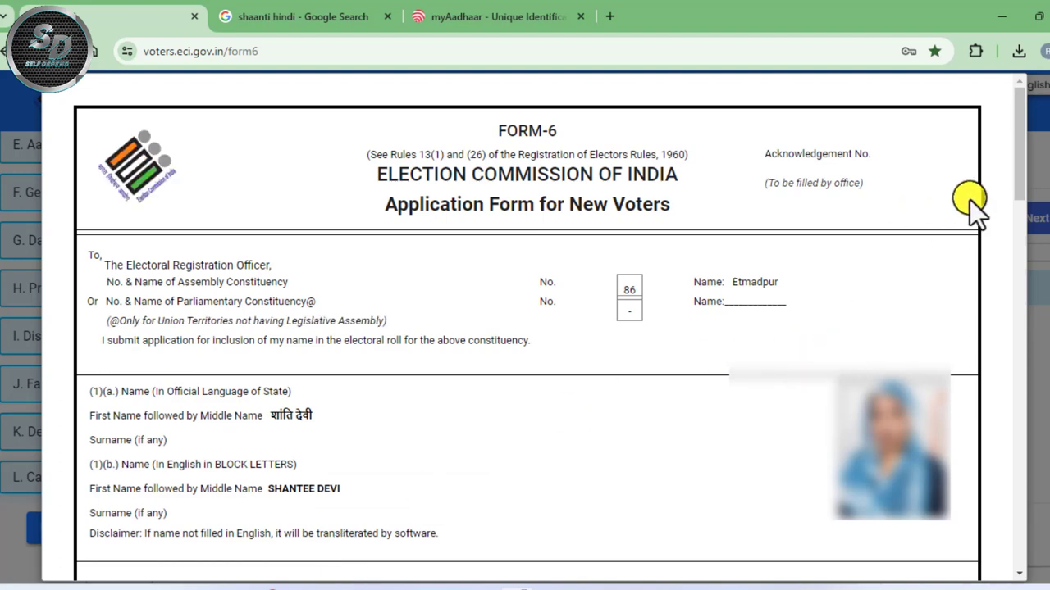
Scroll through the Form-6 preview to the bottom and choose Submit
{"action": "left_click_drag", "start_coordinate": [1012, 174], "coordinate": [1048, 541]}
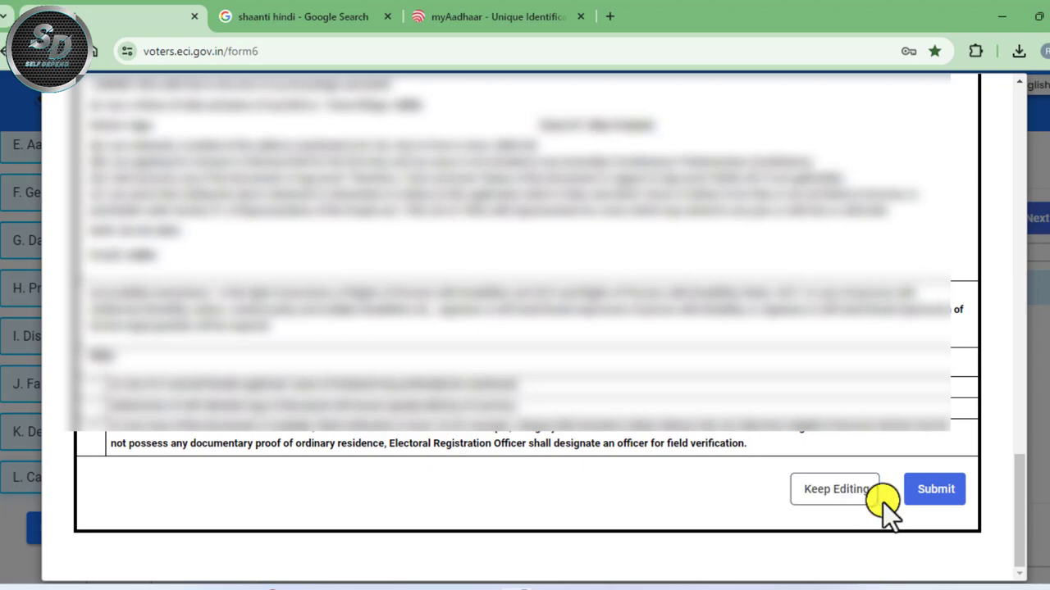
{"action": "mouse_move", "coordinate": [1023, 519]}
{"action": "left_mouse_down"}
{"action": "mouse_move", "coordinate": [1016, 445]}
{"action": "mouse_move", "coordinate": [1015, 512]}
{"action": "left_mouse_up"}
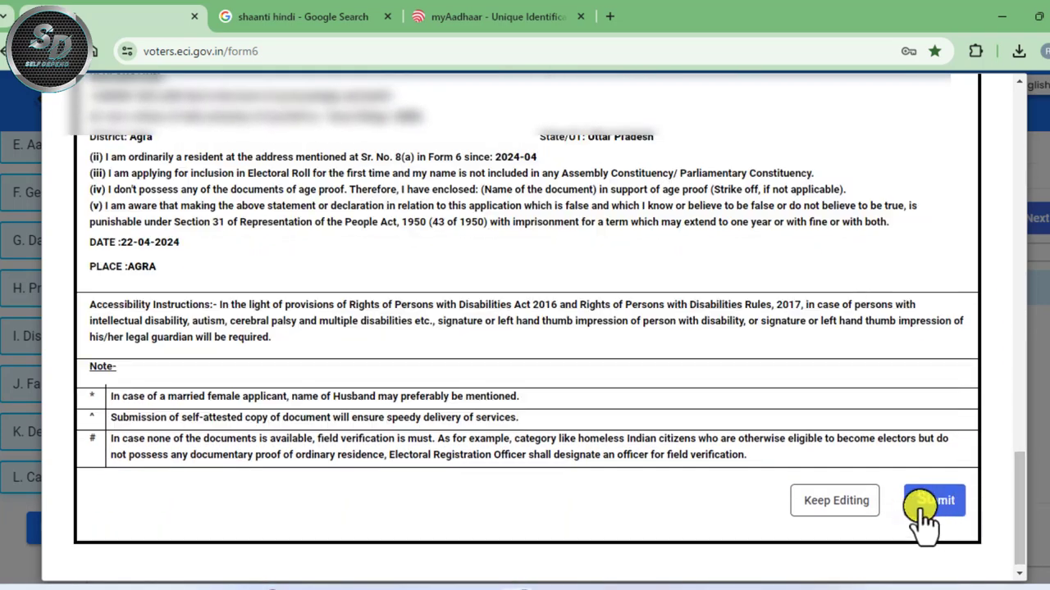
{"action": "left_click", "coordinate": [921, 506]}
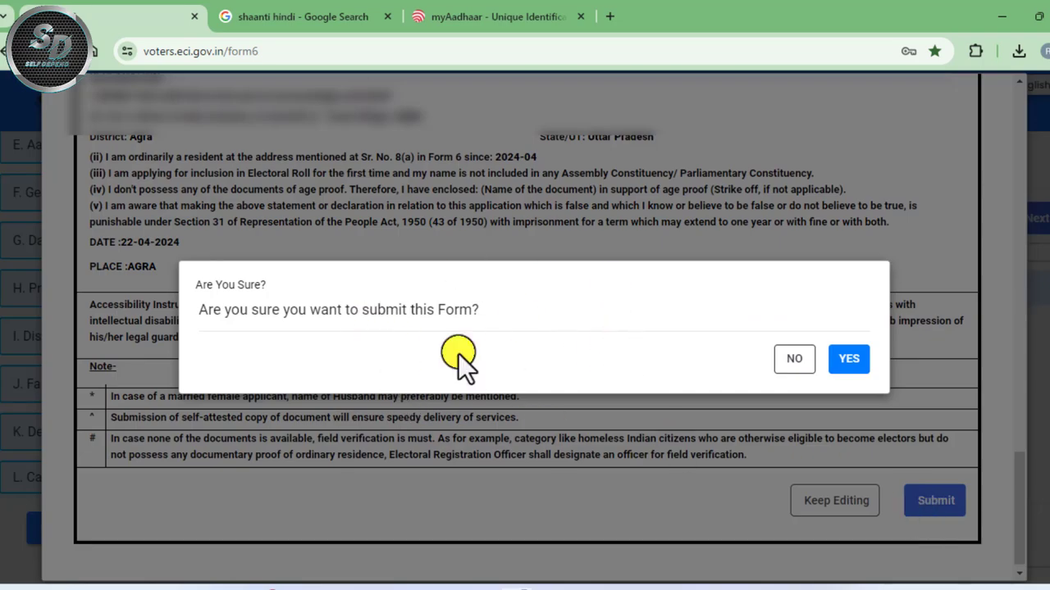
{"action": "left_click_drag", "start_coordinate": [199, 310], "coordinate": [292, 310]}
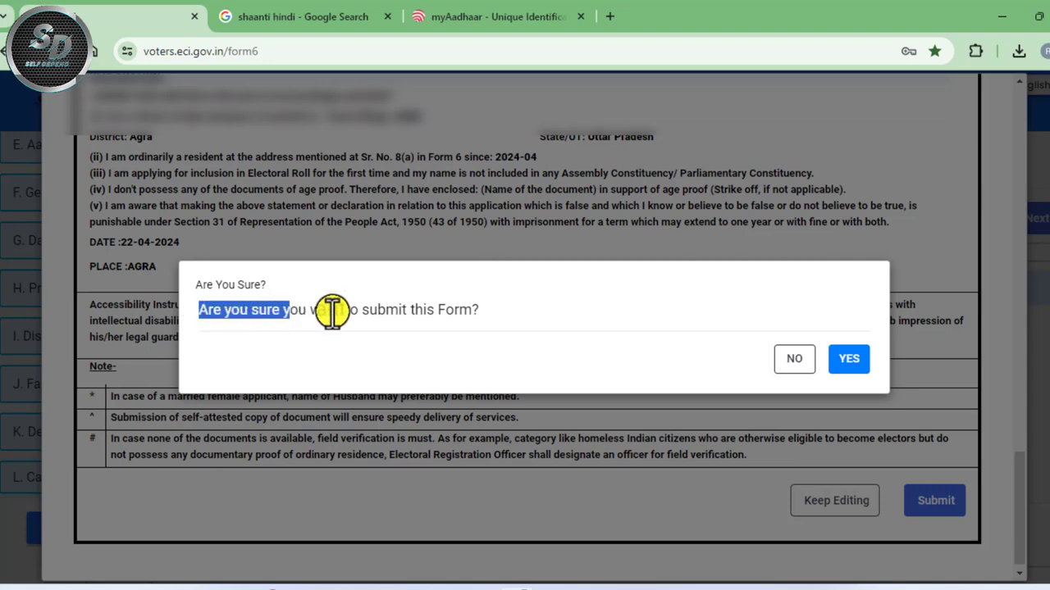
Confirm with YES, note the generated reference number, and download the acknowledgement
{"action": "left_click", "coordinate": [852, 361]}
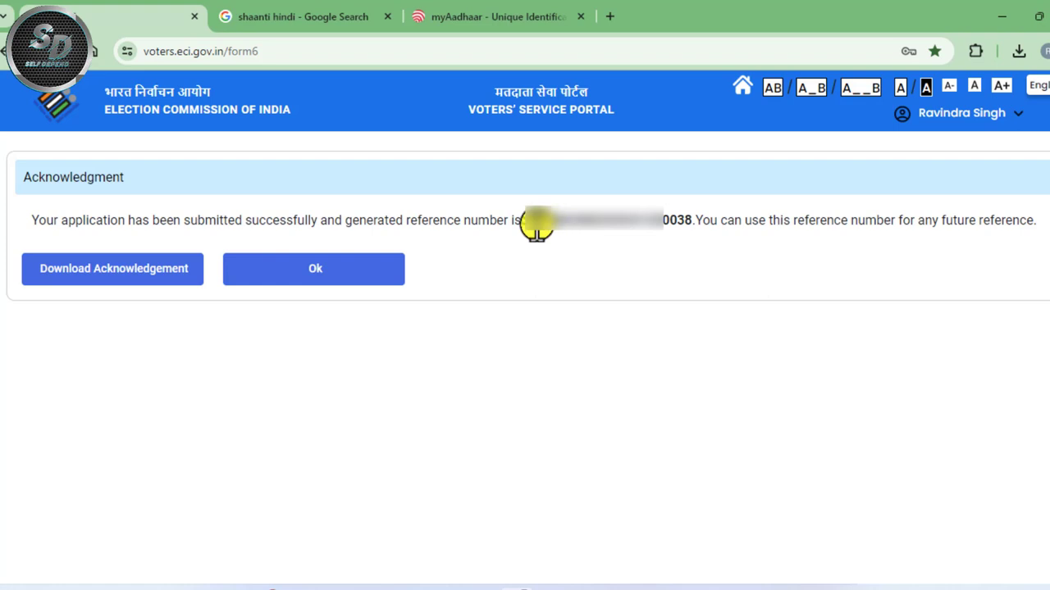
{"action": "left_click_drag", "start_coordinate": [522, 223], "coordinate": [683, 225]}
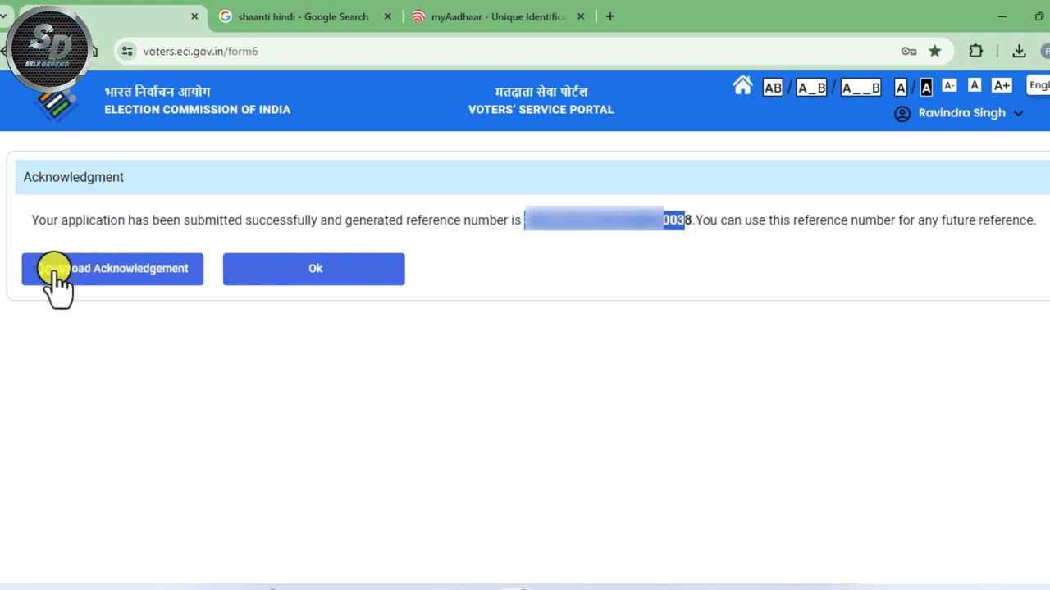
{"action": "left_click", "coordinate": [54, 271]}
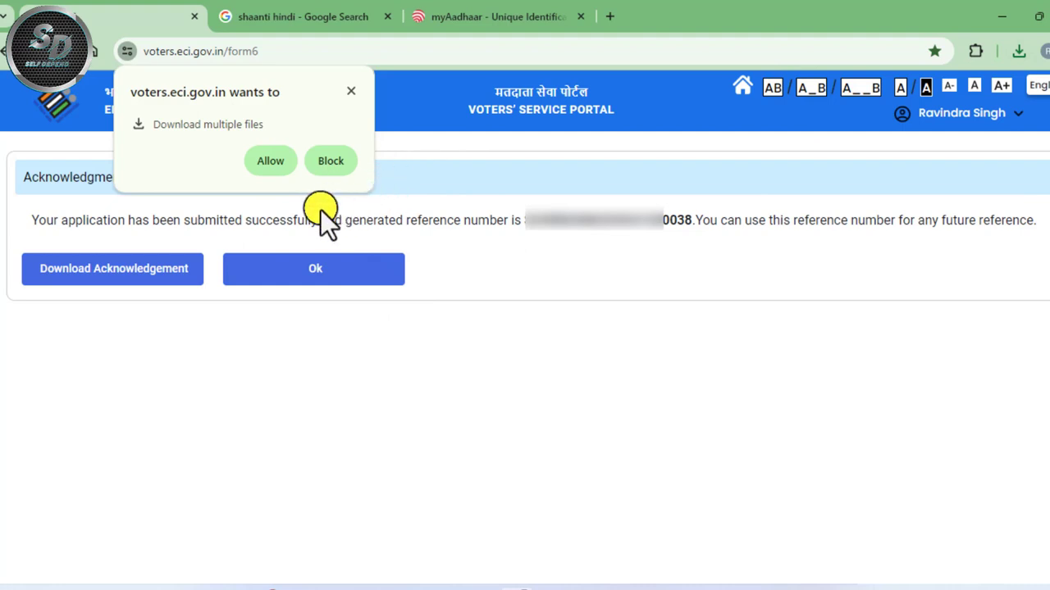
Return to the portal homepage, dismiss the multiple-downloads prompt, and browse the Forms and Services list
{"action": "left_click", "coordinate": [255, 270]}
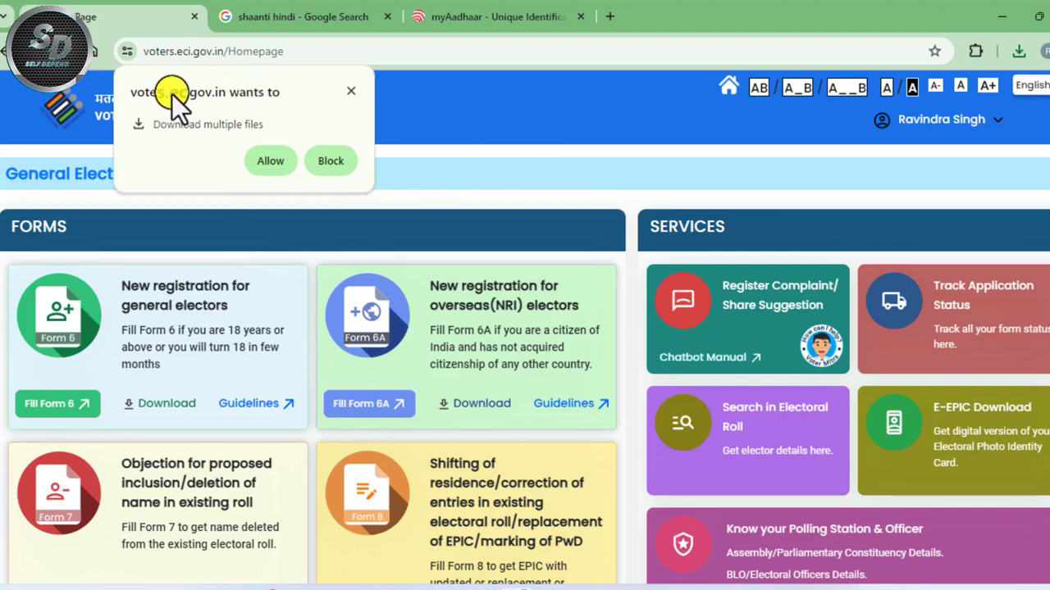
{"action": "left_click", "coordinate": [348, 93]}
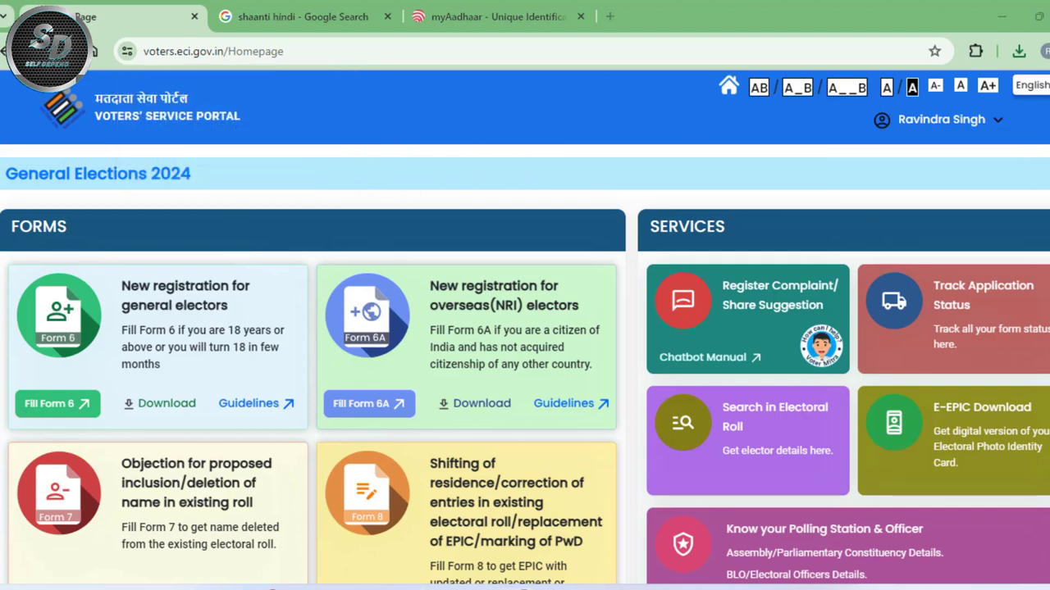
{"action": "scroll", "coordinate": [524, 367], "scroll_direction": "down", "scroll_amount": 3}
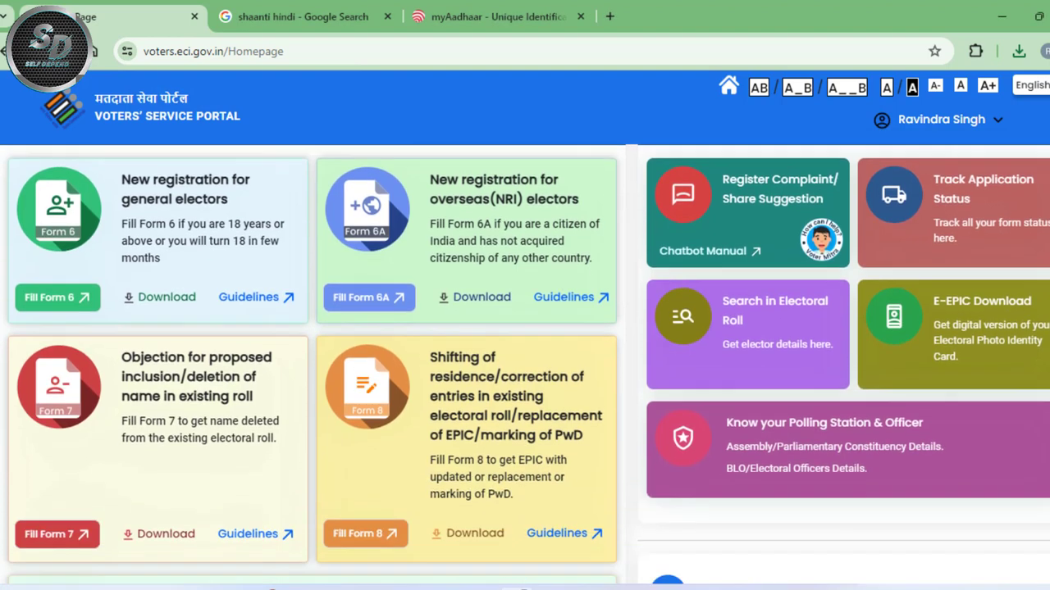
{"action": "scroll", "coordinate": [525, 367], "scroll_direction": "down", "scroll_amount": 5}
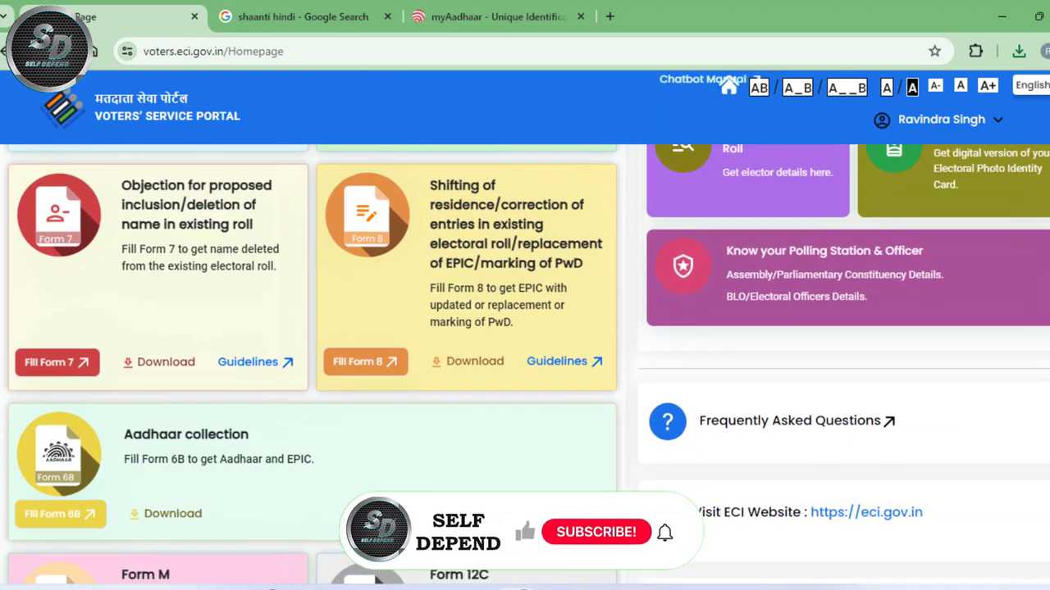
{"action": "scroll", "coordinate": [525, 367], "scroll_direction": "down", "scroll_amount": 4}
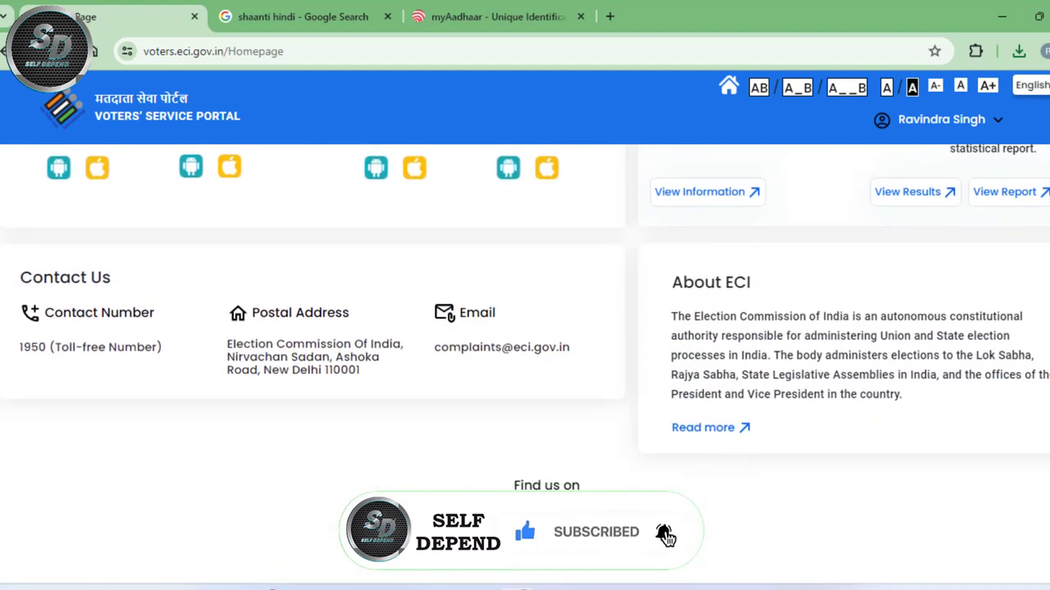
{"action": "scroll", "coordinate": [525, 367], "scroll_direction": "up", "scroll_amount": 12}
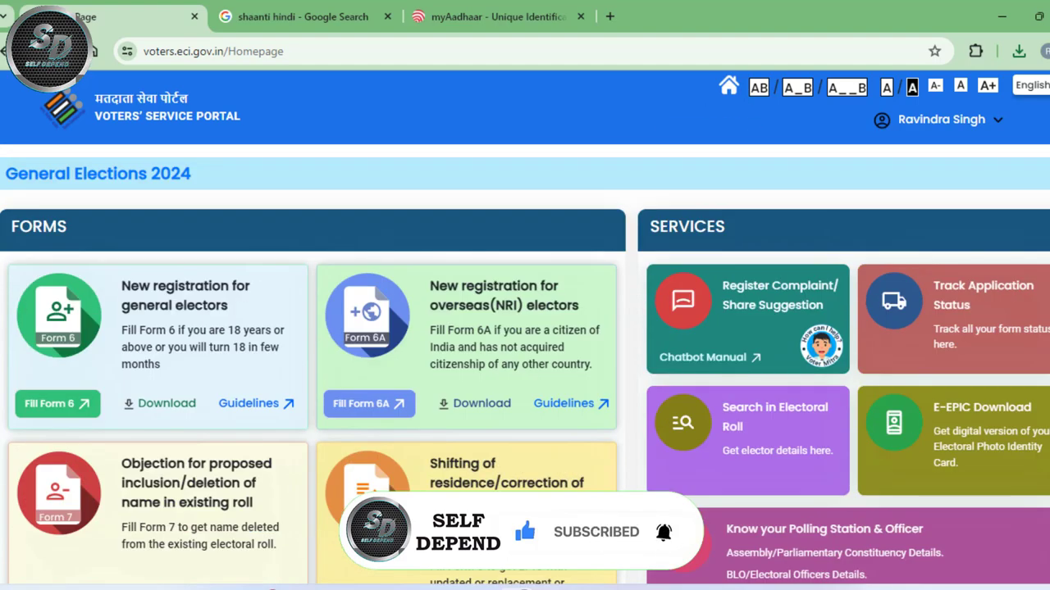